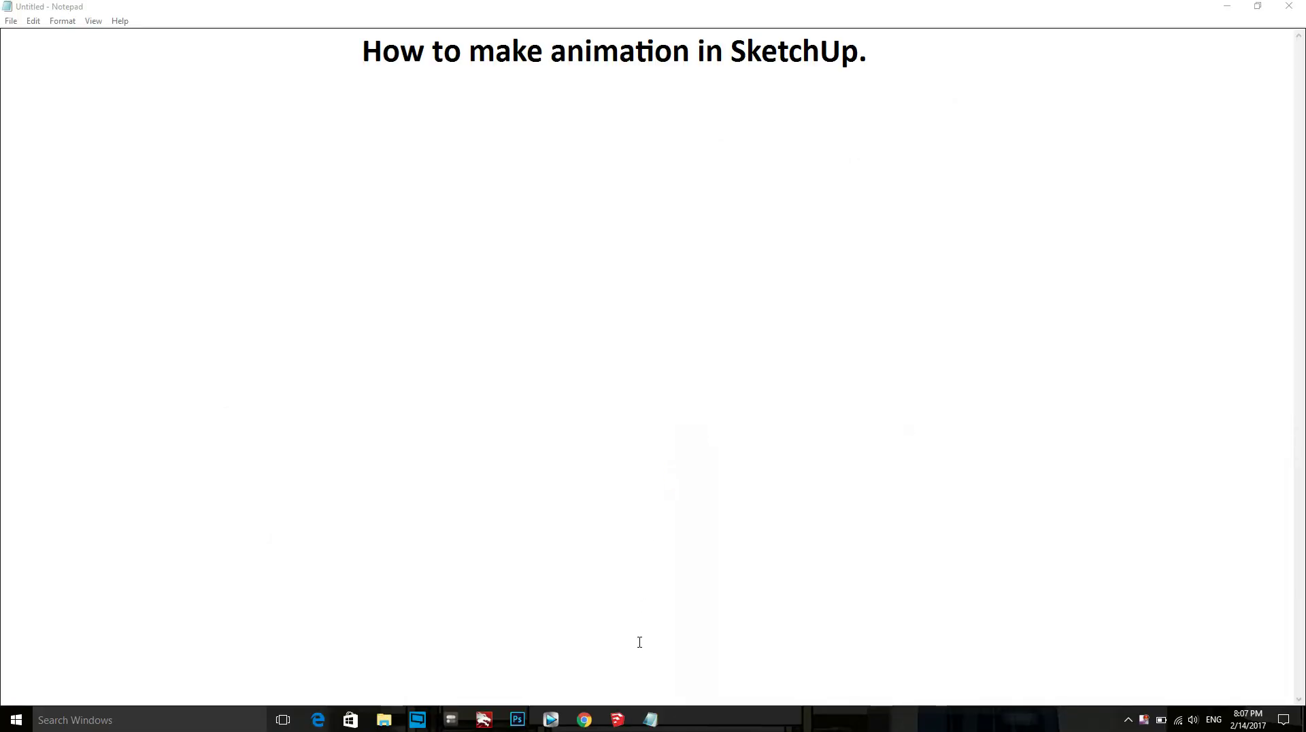
Step: Switch from the Notepad title card to the SketchUp house model
left_click(617, 720)
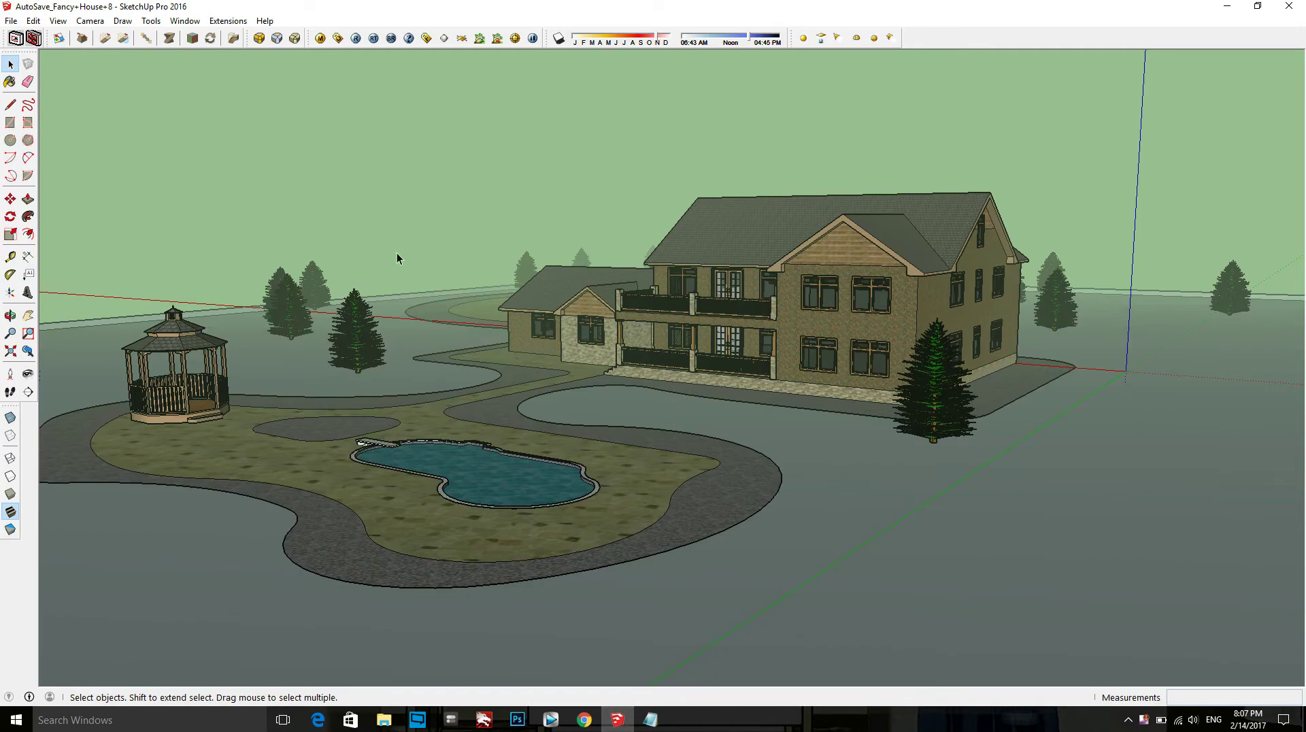
Step: Save the current overview of the house as Scene 1
left_click(57, 23)
left_click(95, 235)
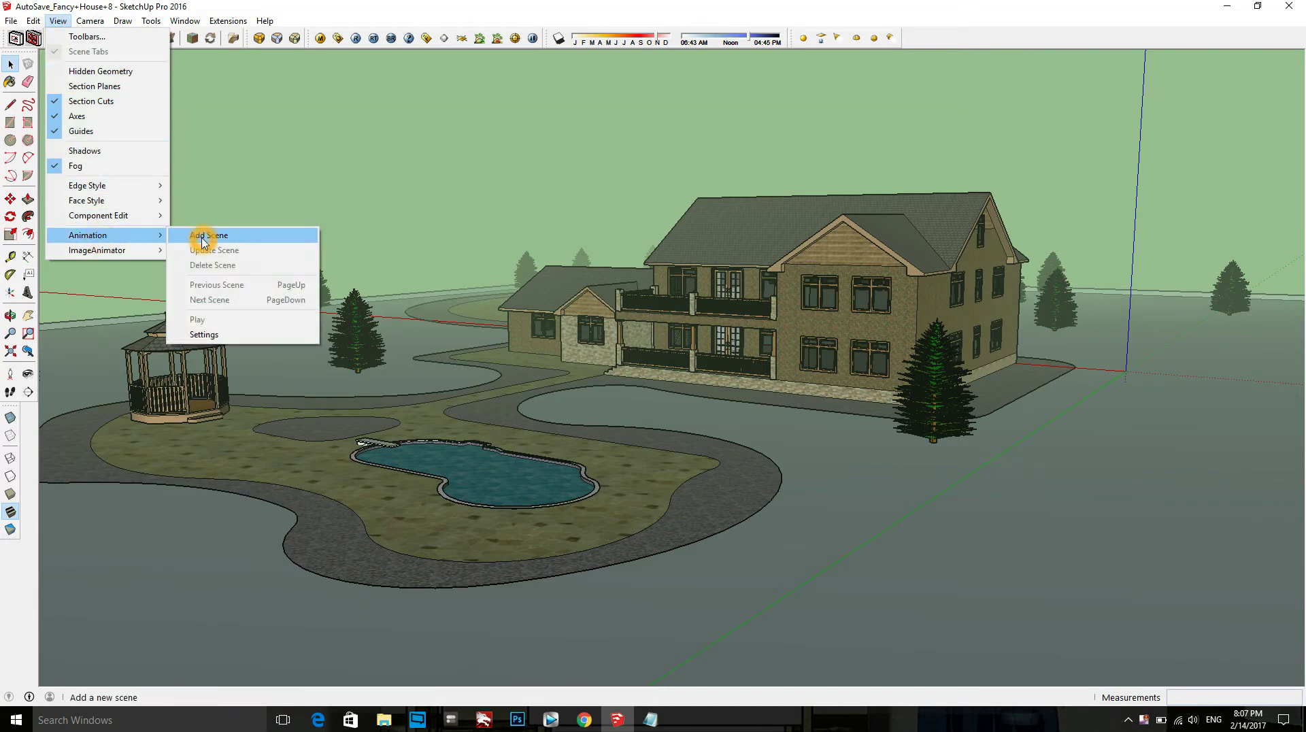
left_click(202, 236)
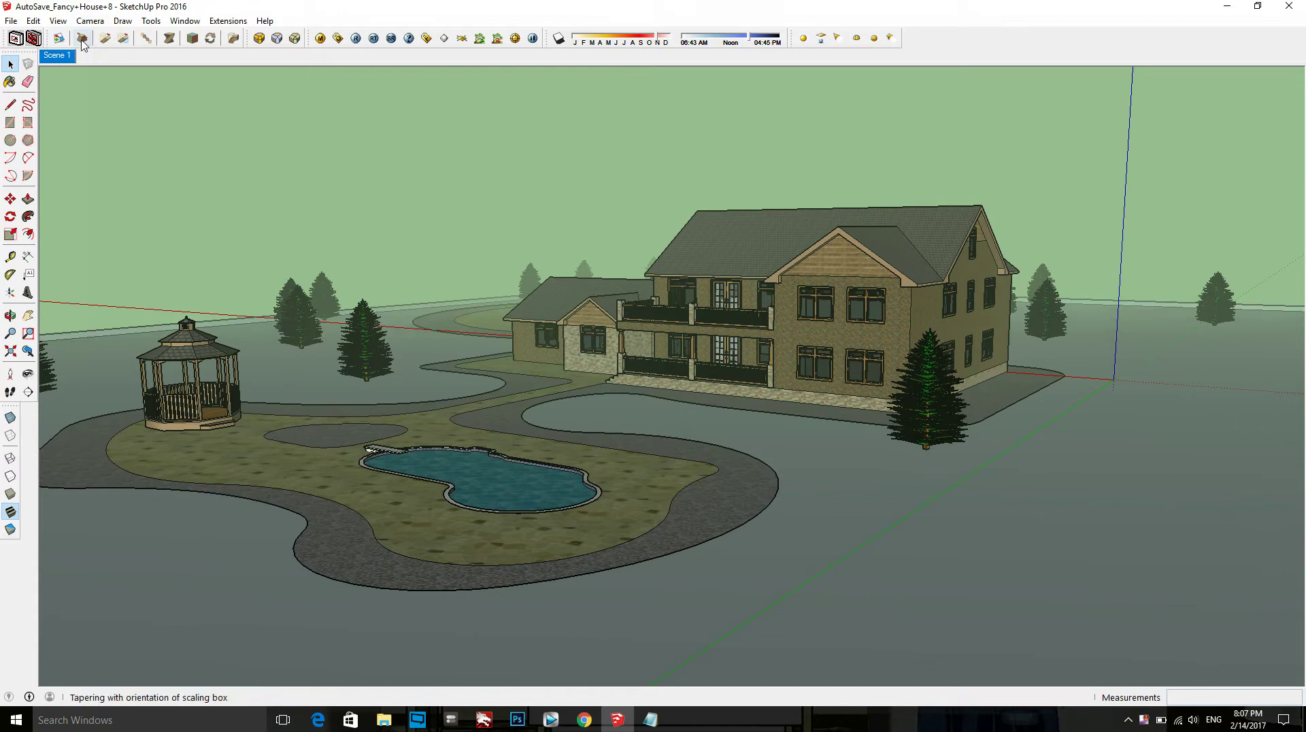
left_click(490, 312)
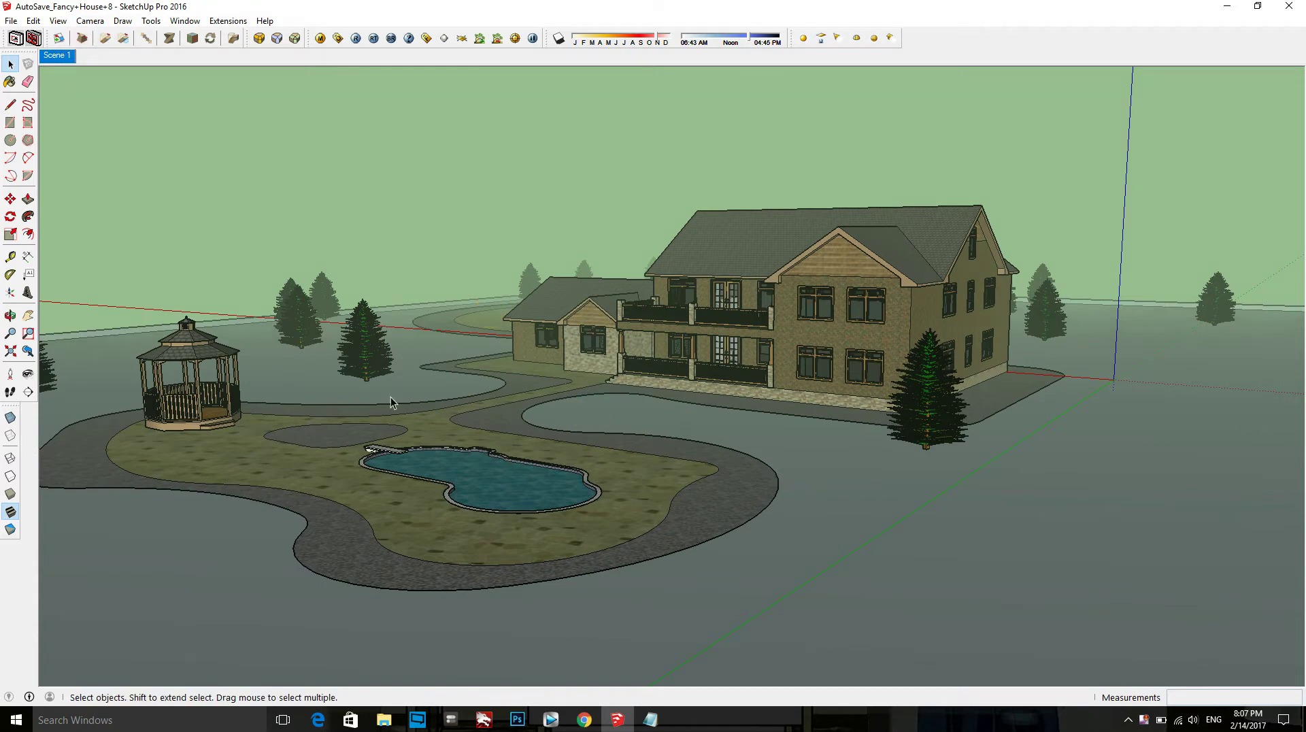
Step: Walk the camera forward toward the house and gazebo
left_click(11, 392)
mouse_move(796, 530)
left_mouse_down()
mouse_move(765, 486)
mouse_move(773, 469)
left_mouse_up()
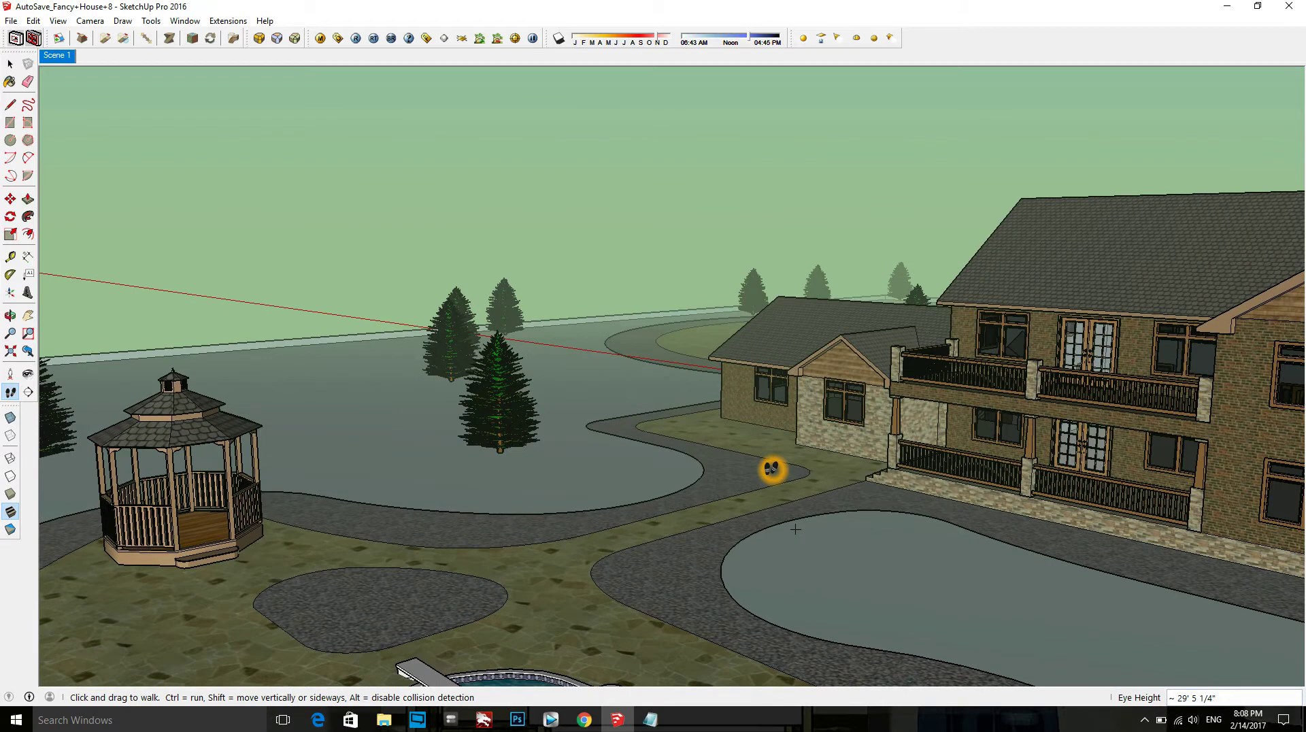
left_click(58, 21)
Step: Save the close-up view as Scene 2 and jump back to Scene 1
left_click(130, 234)
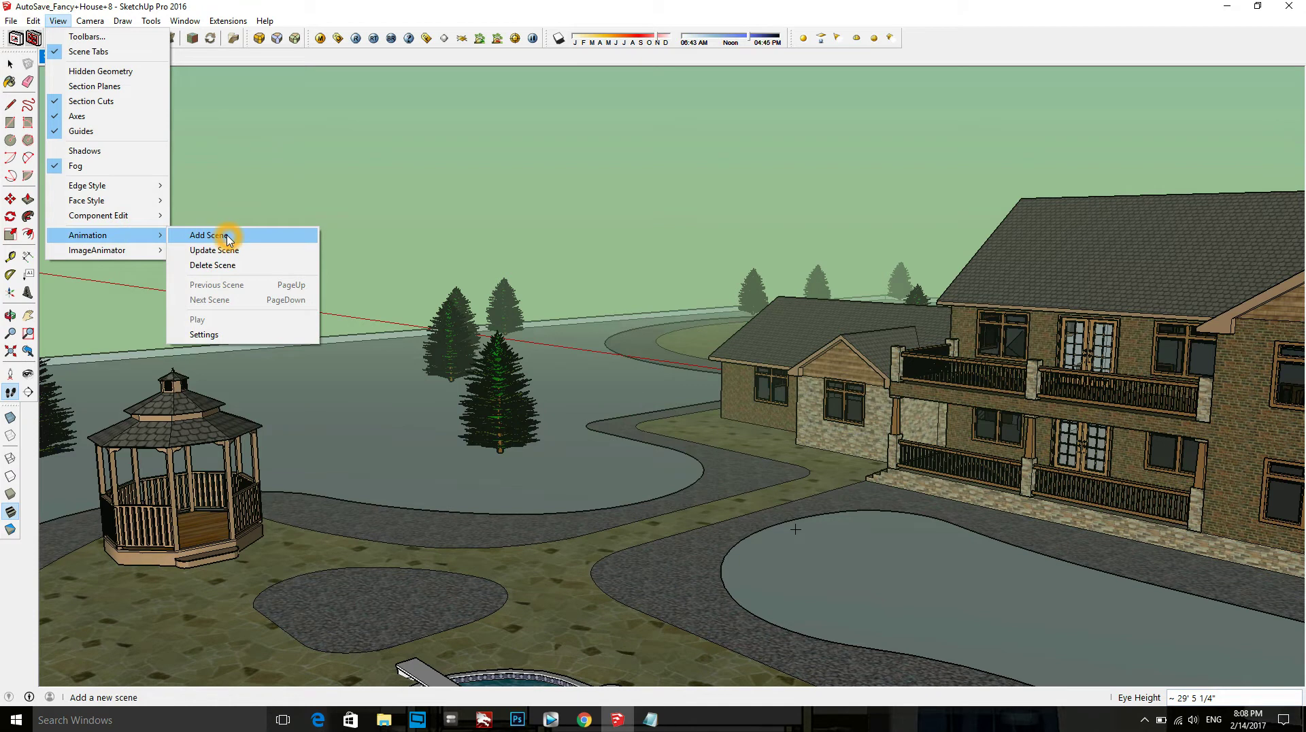
left_click(228, 238)
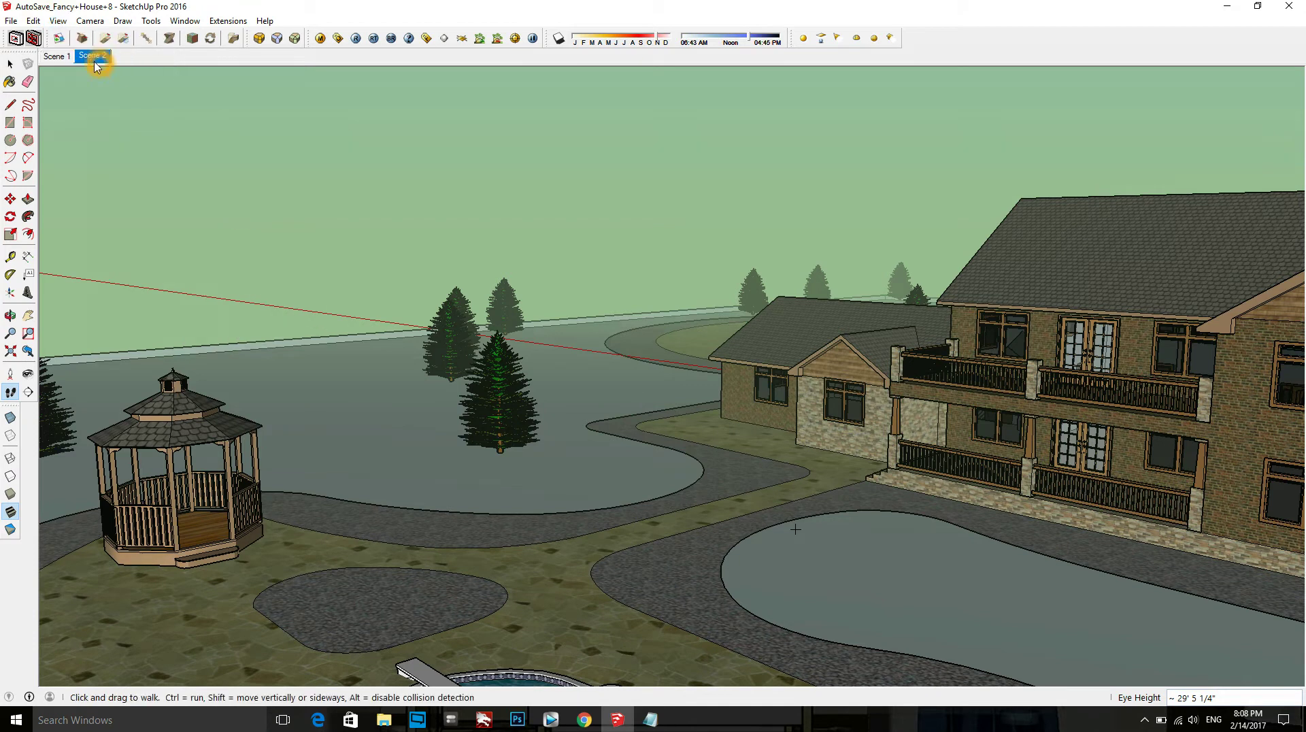
left_click(60, 60)
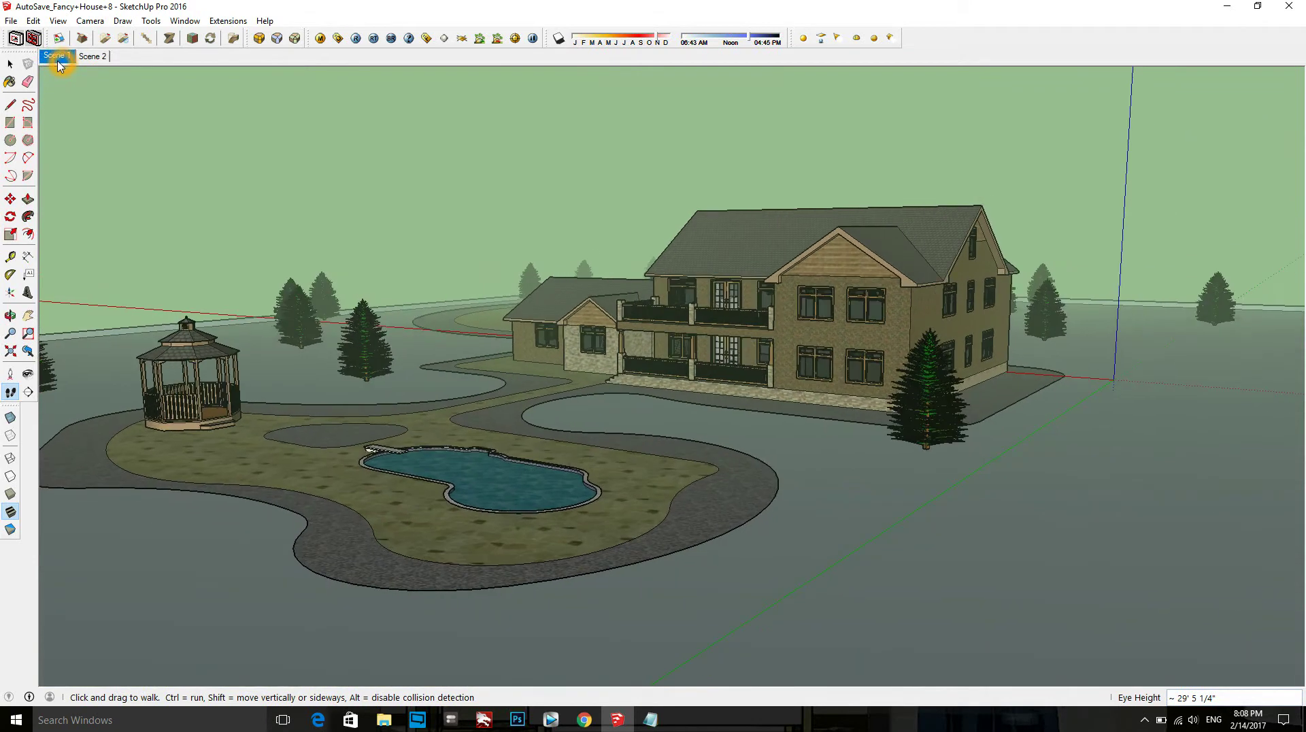
Step: Play the animation from Scene 1 to Scene 2, then dismiss the playback controls
right_click(57, 60)
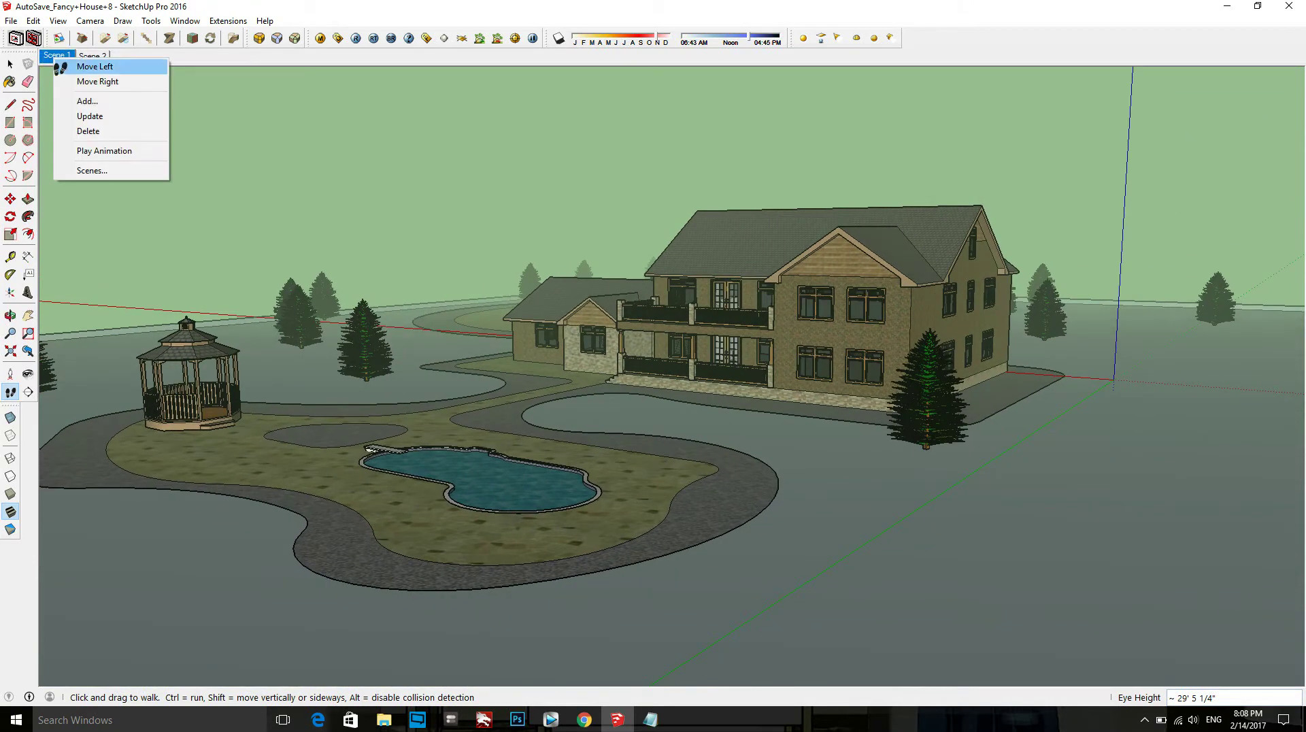
left_click(142, 151)
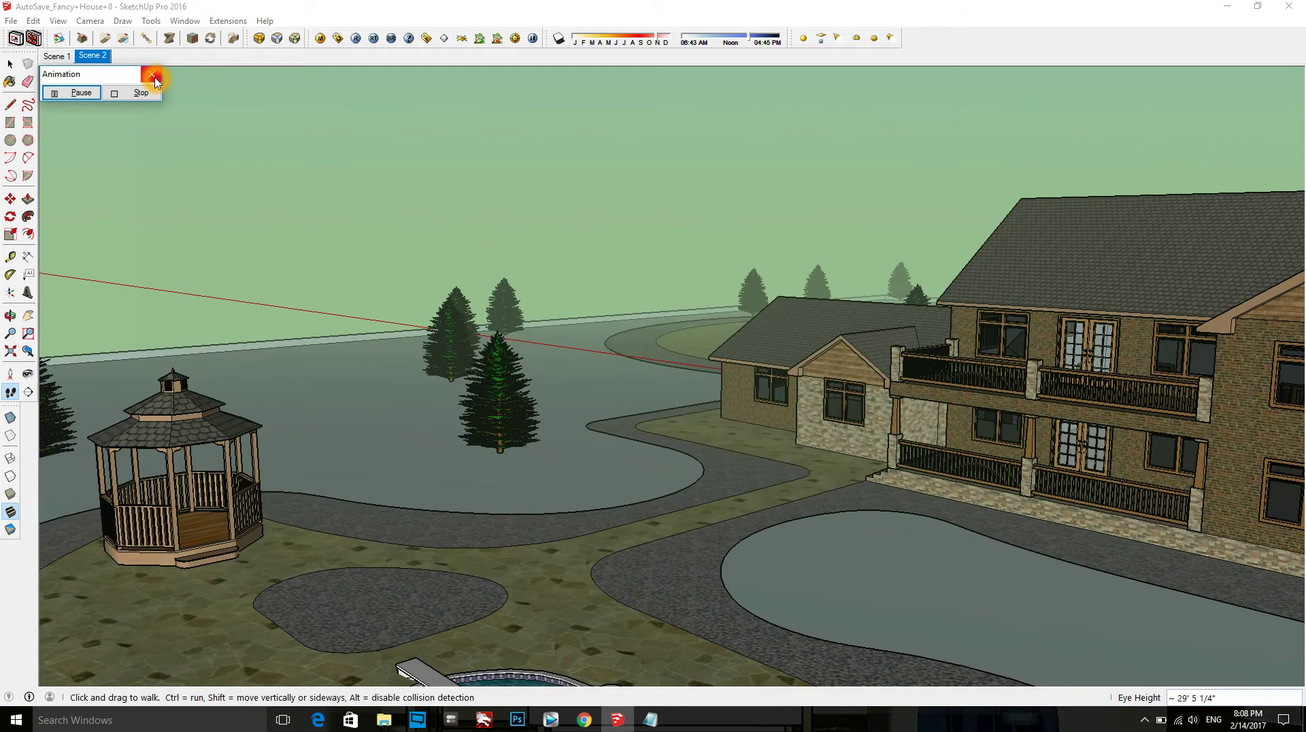
left_click(154, 76)
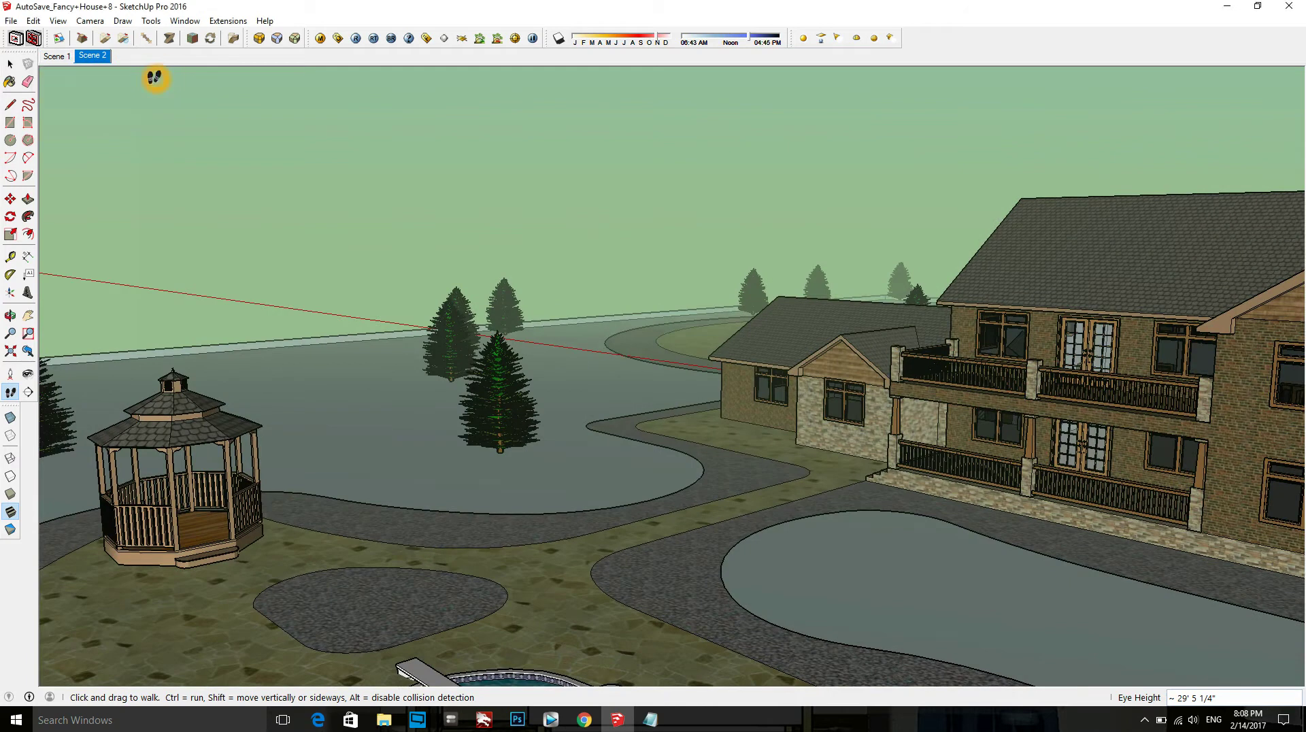
left_click(10, 316)
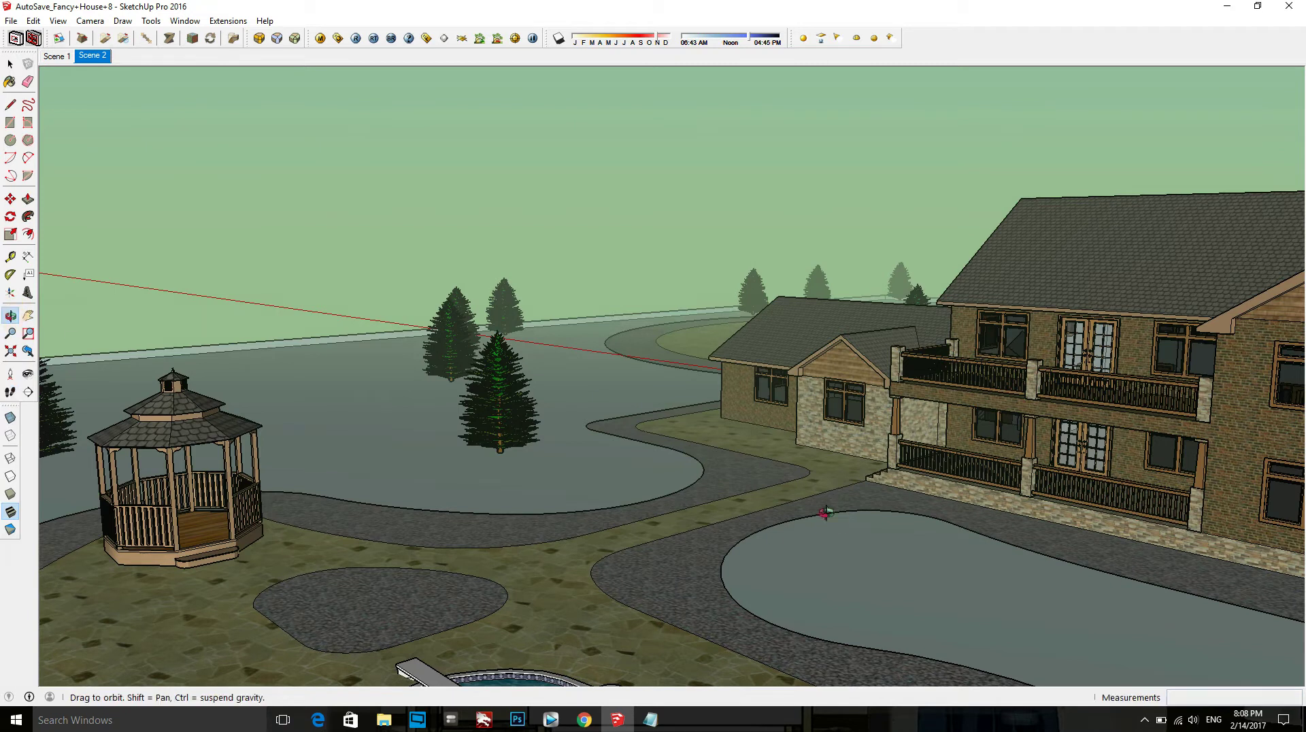
Step: Orbit to put the gazebo before the house, save it as Scene 3, return to Scene 1
mouse_move(826, 517)
left_mouse_down()
mouse_move(1039, 529)
mouse_move(1283, 497)
left_mouse_up()
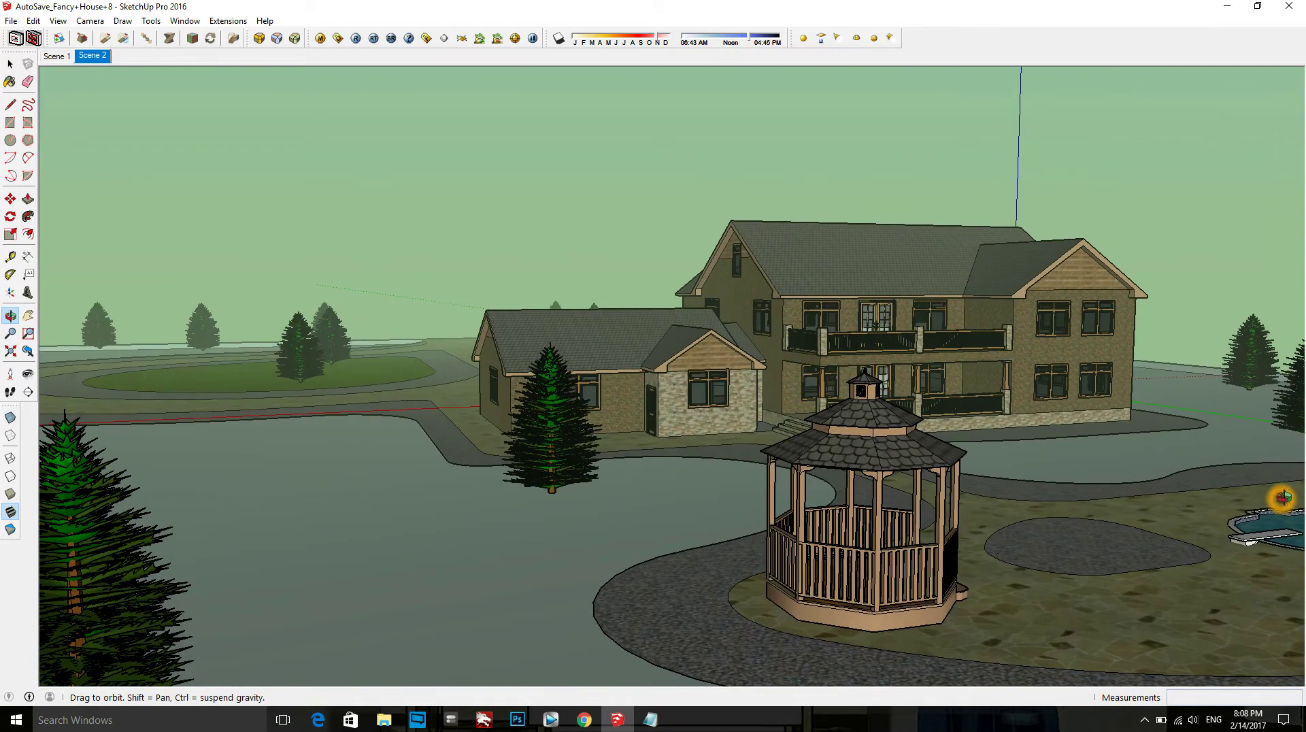
left_click(58, 21)
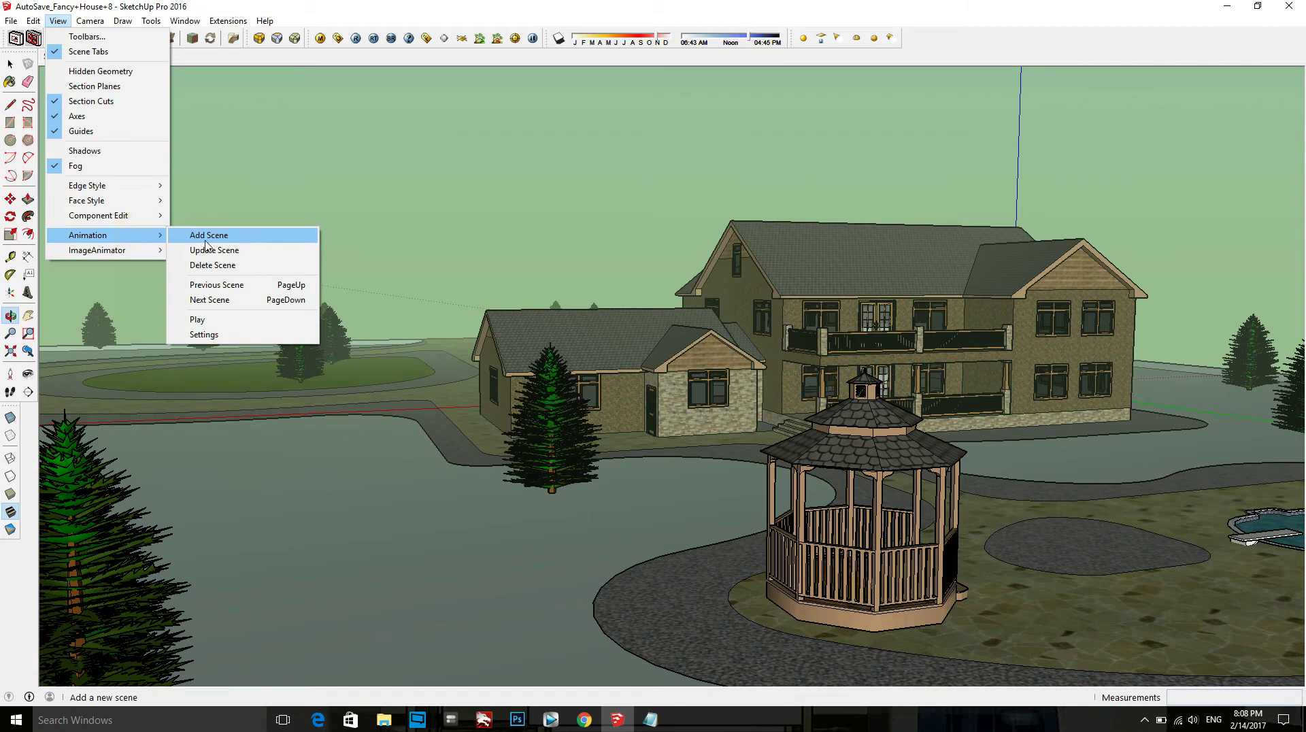
mouse_move(88, 234)
left_click(205, 235)
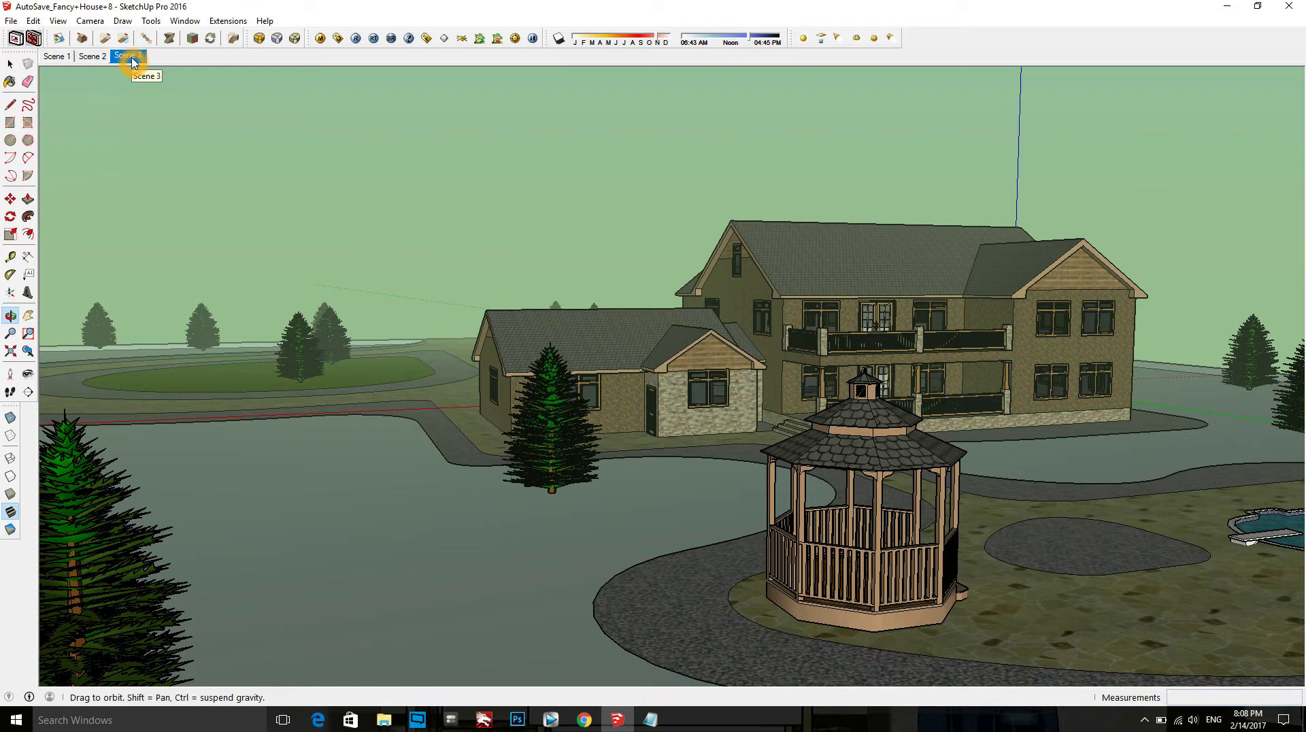
left_click(65, 60)
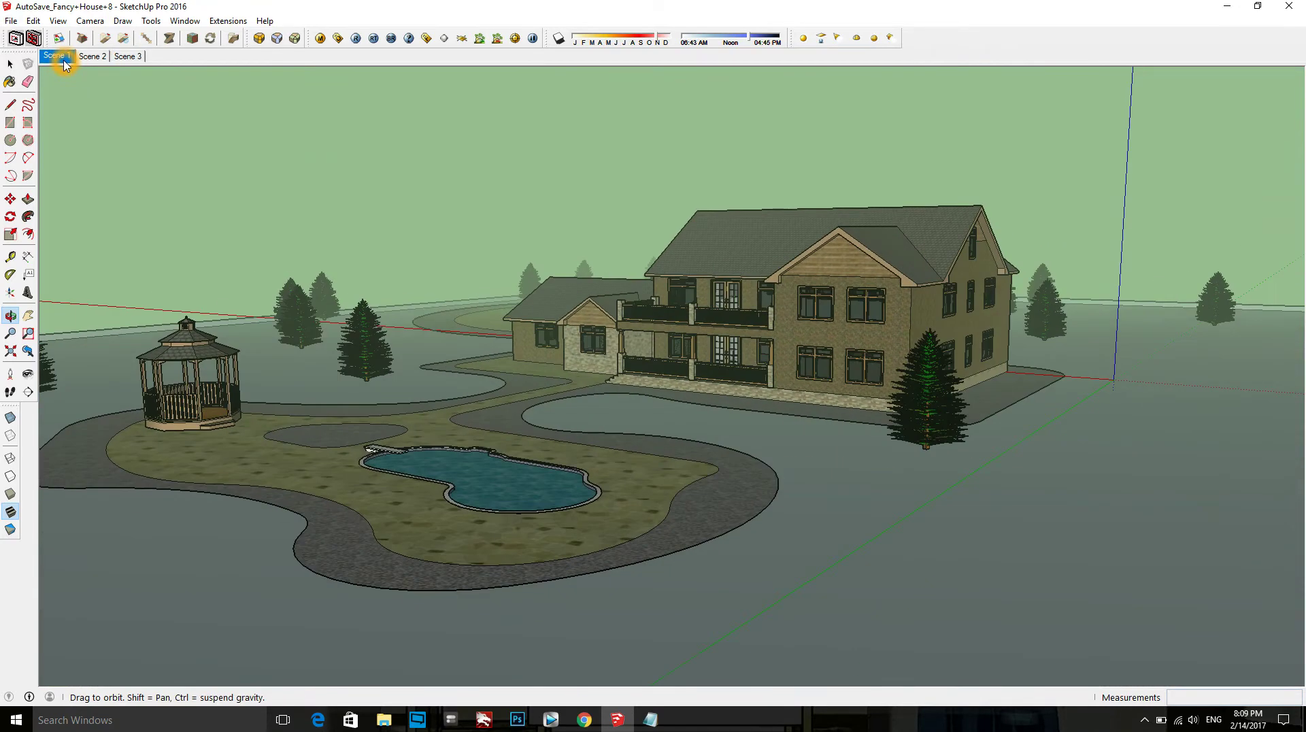
Step: Open the animation settings (1-second transitions, 2-second delay) and edit the transition time
left_click(58, 21)
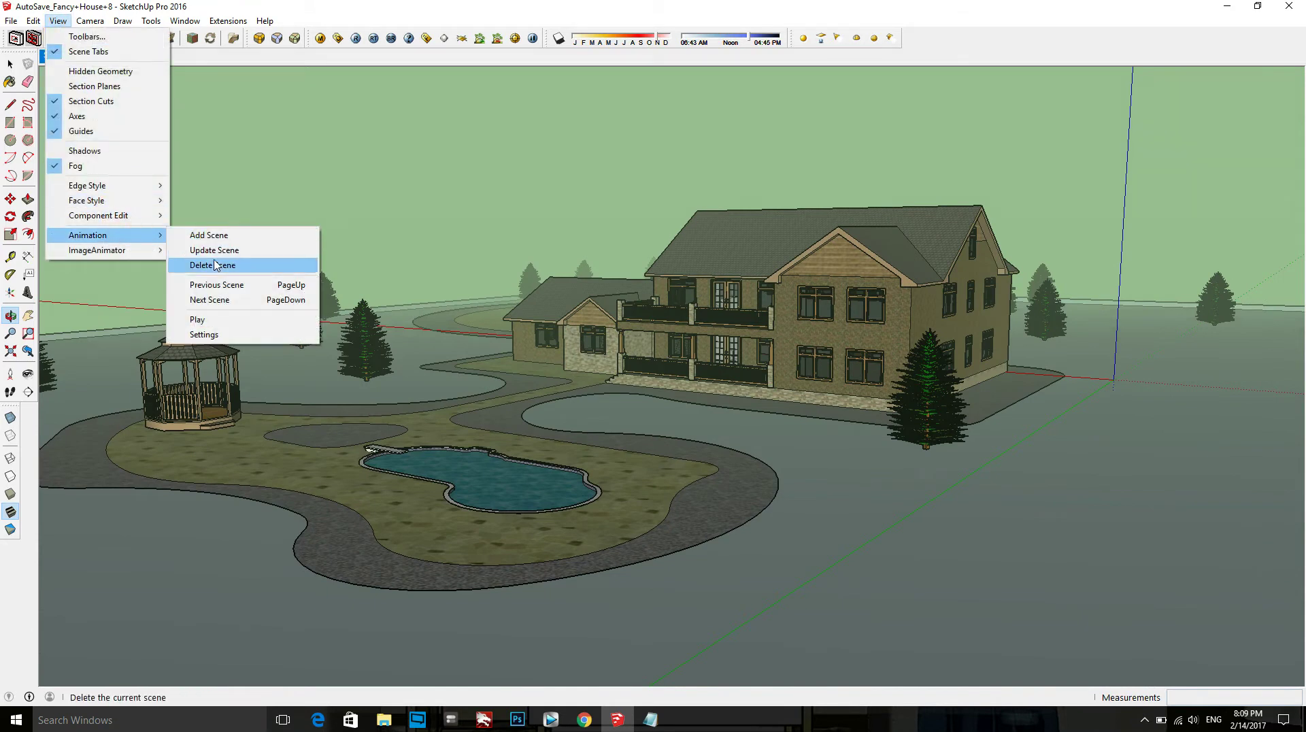
left_click(227, 335)
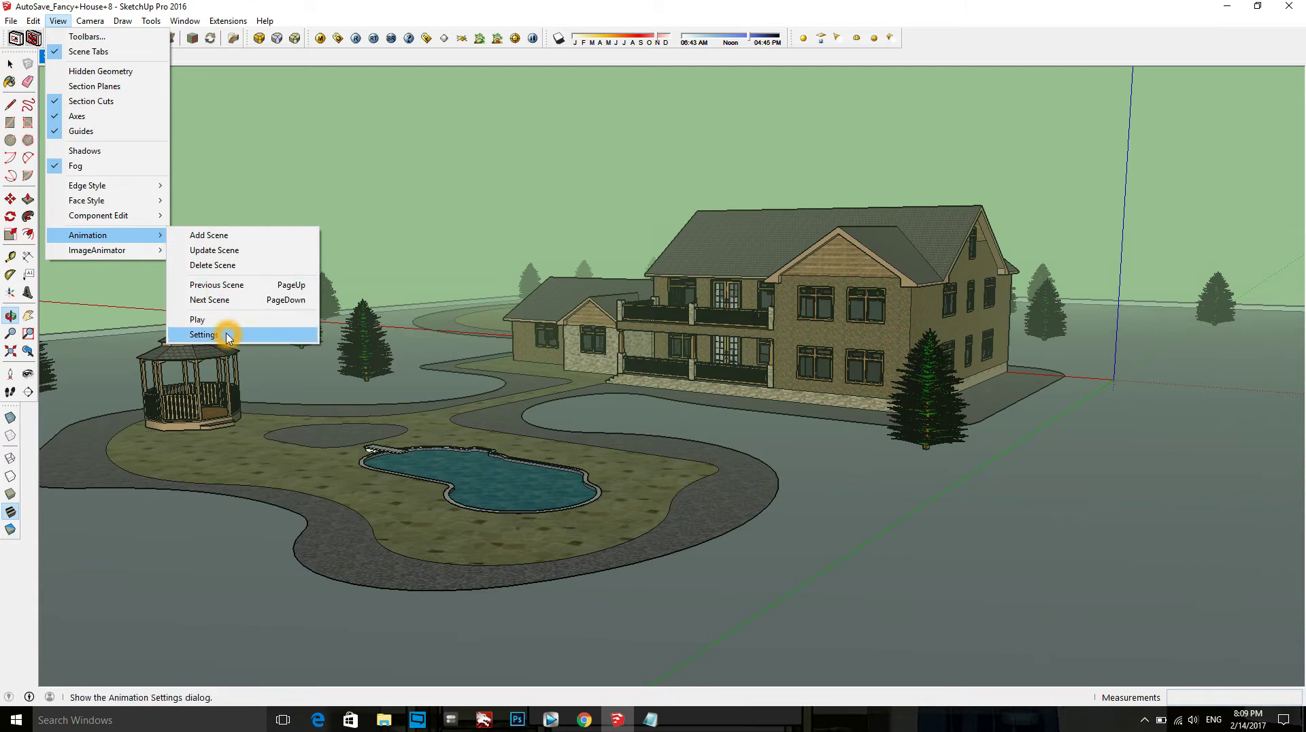
left_click(102, 99)
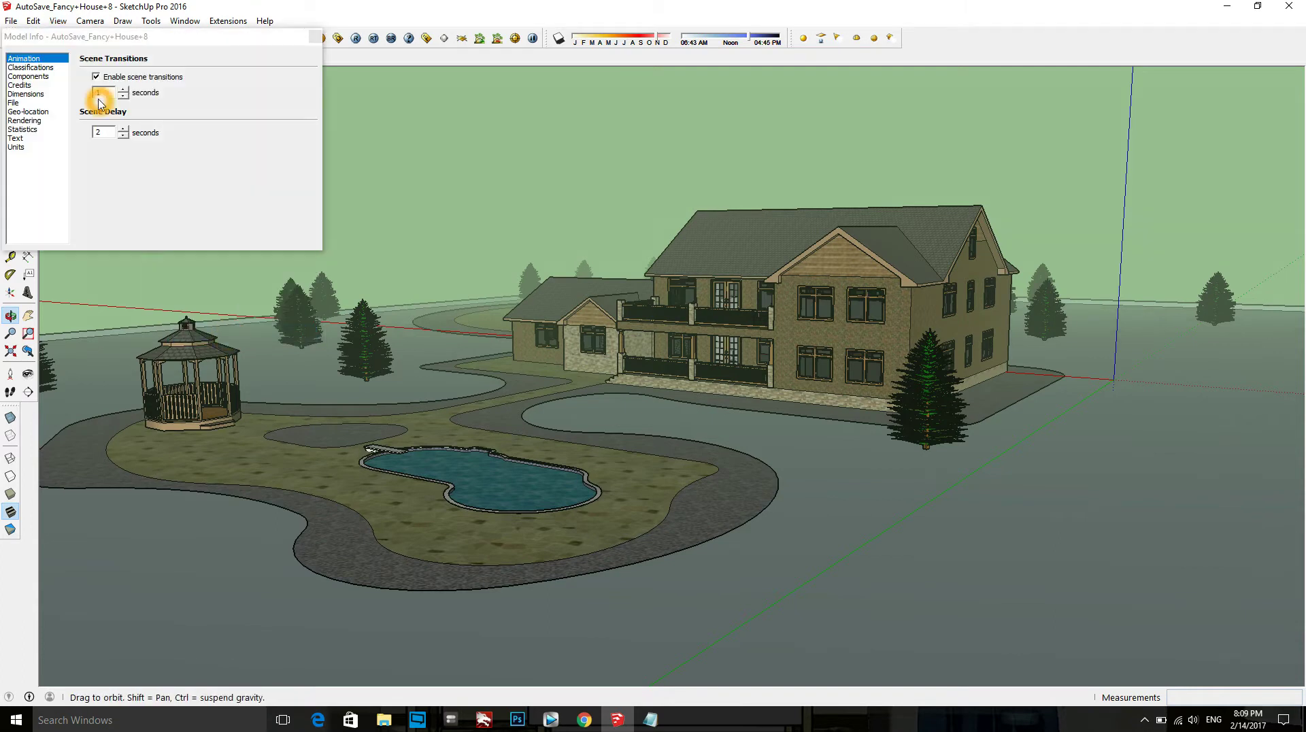
double_click(99, 92)
left_click(101, 91)
left_click(121, 97)
left_click(650, 720)
Step: Type the note 'Time form action sence to sence' below the Notepad heading
left_click(299, 208)
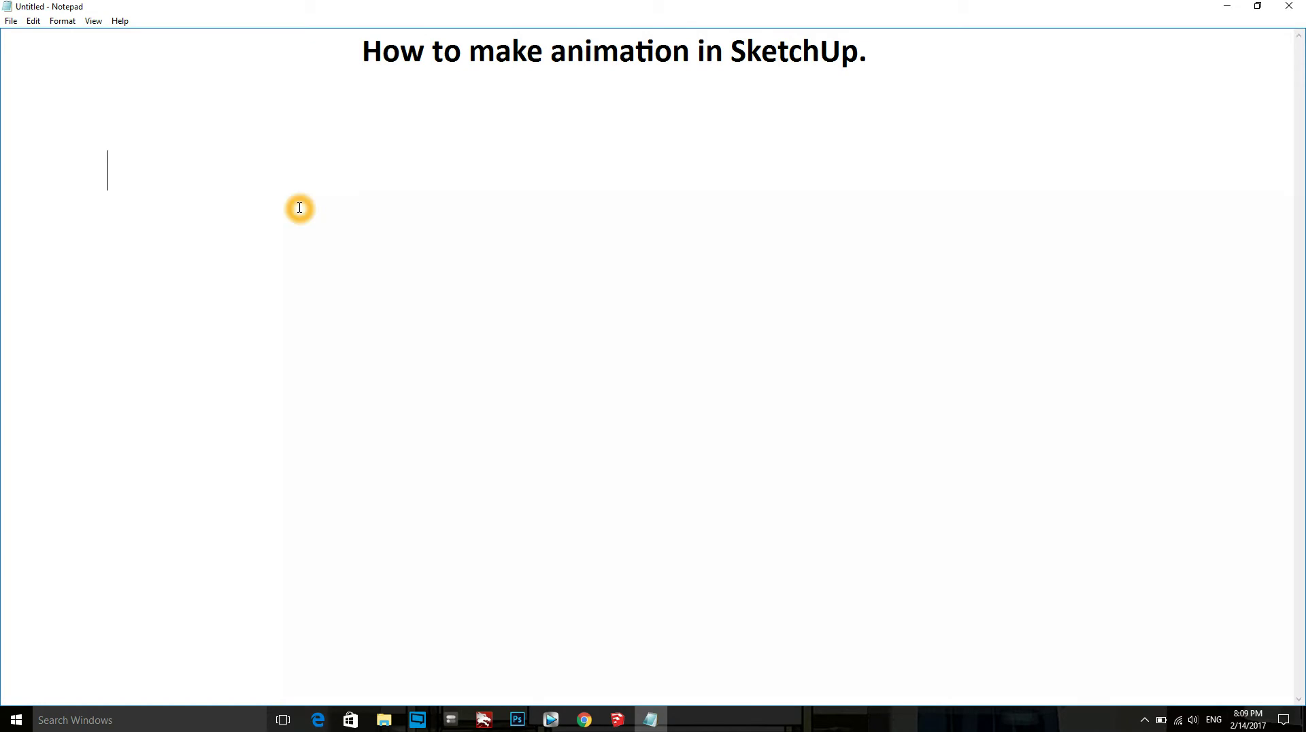
type("Time f")
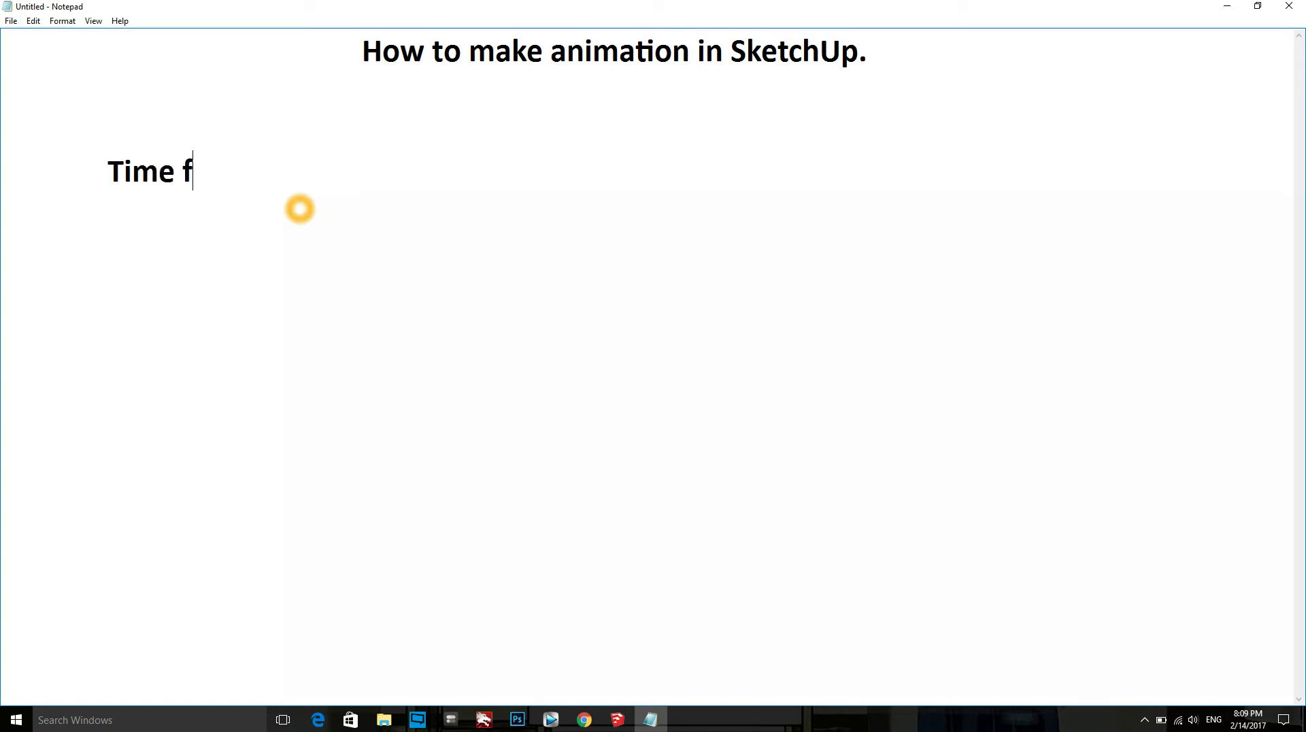
type("orm acti")
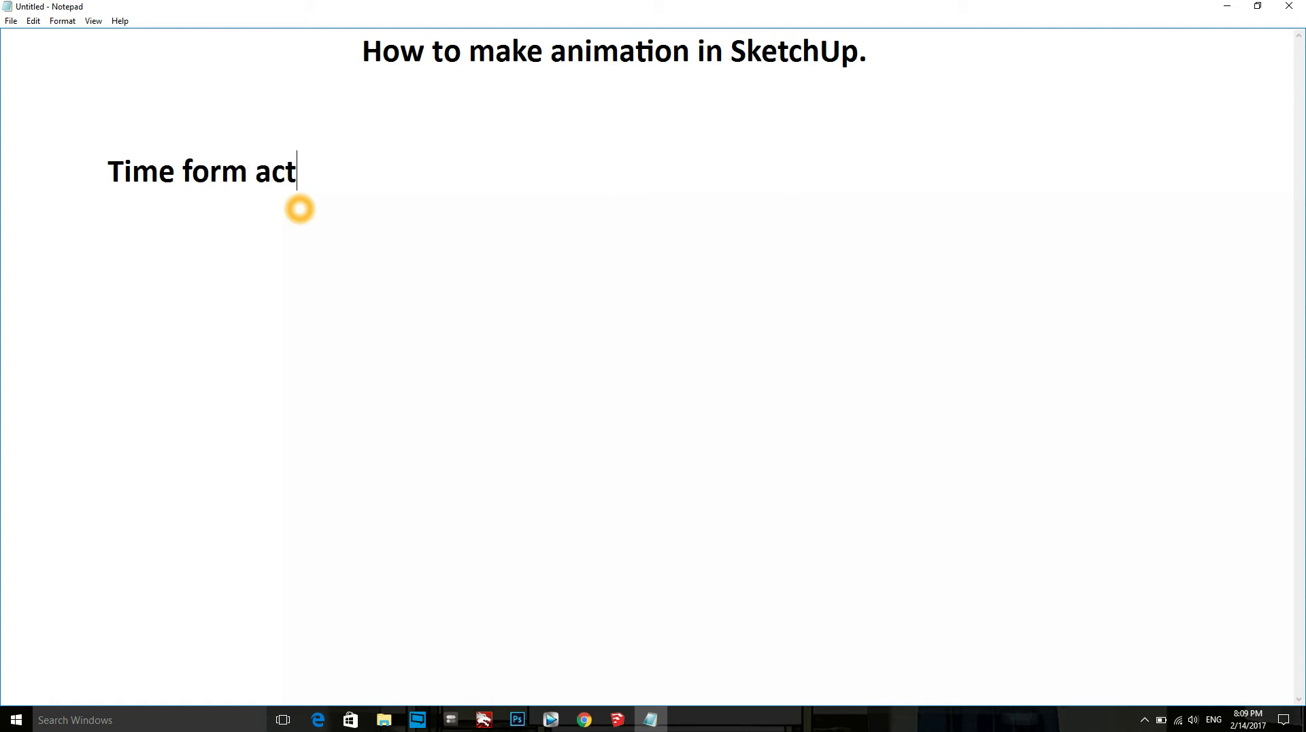
type("on sence to ")
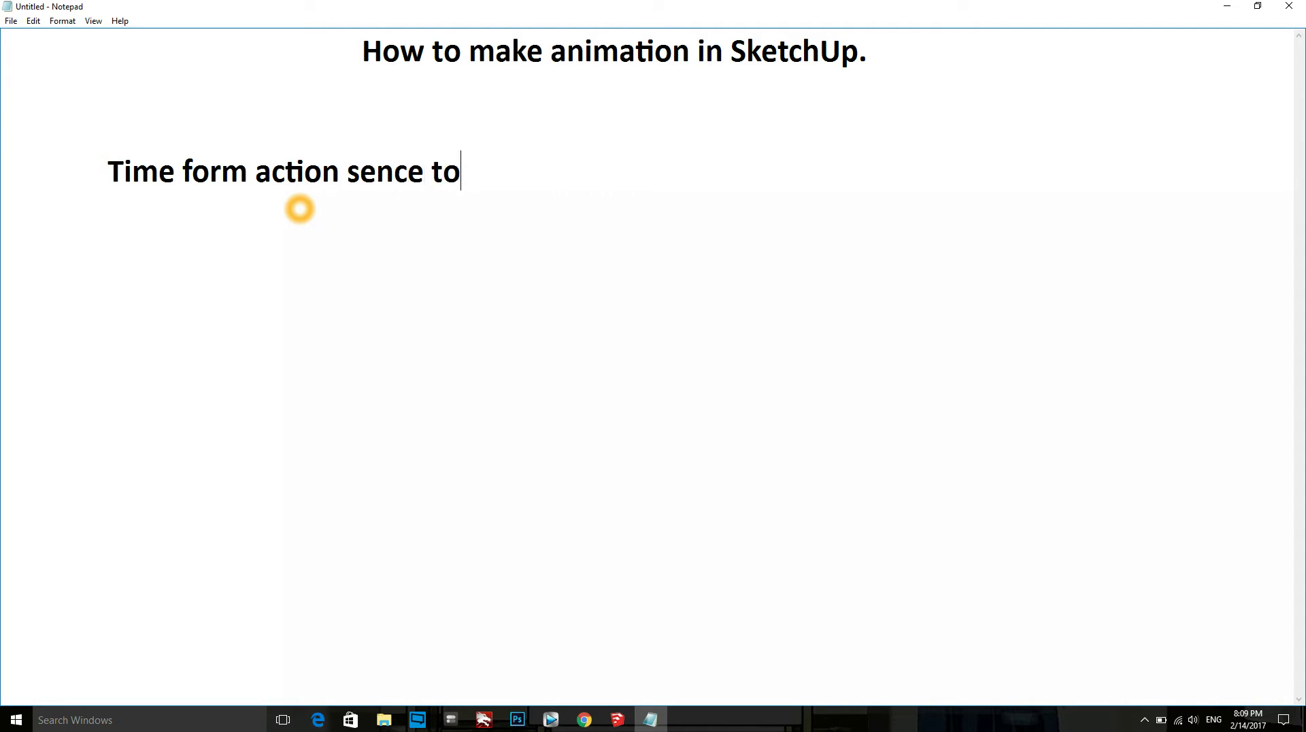
type("sence")
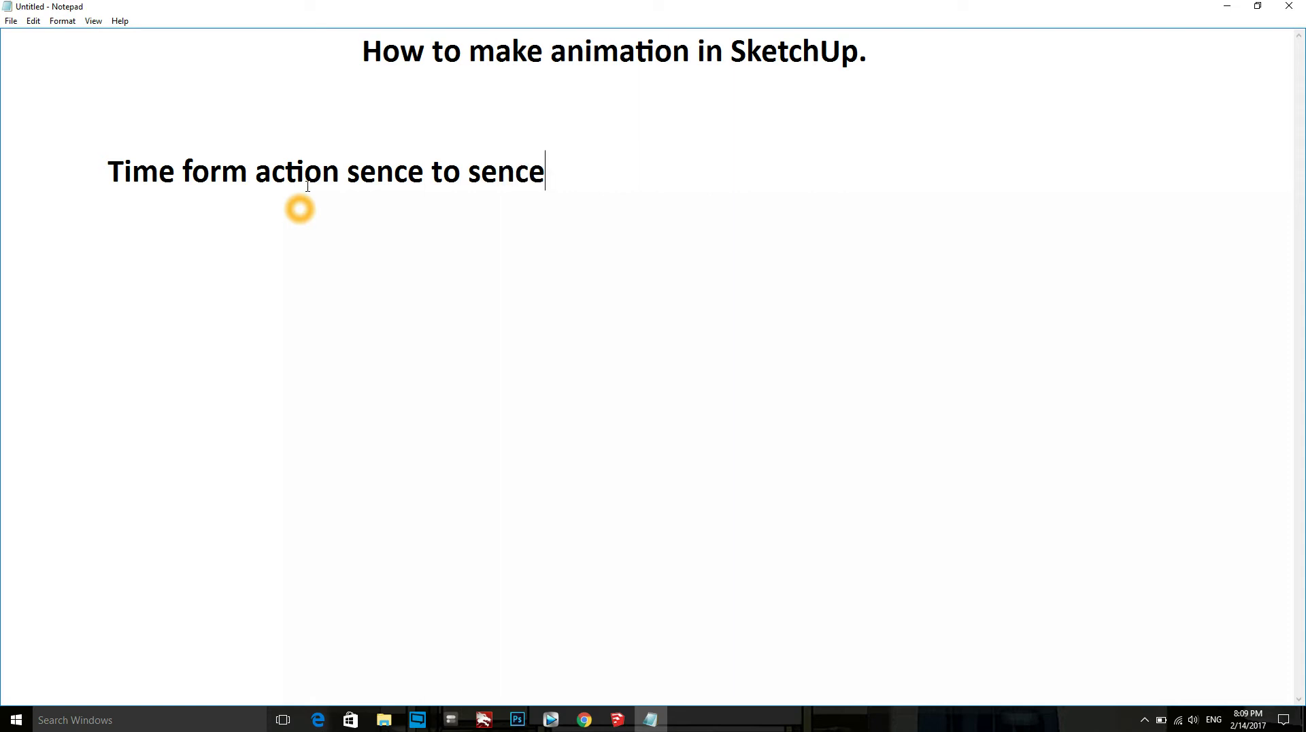
Step: Set scene transitions to 5 seconds, then return to the Notepad notes
left_click(617, 719)
double_click(103, 91)
type("5")
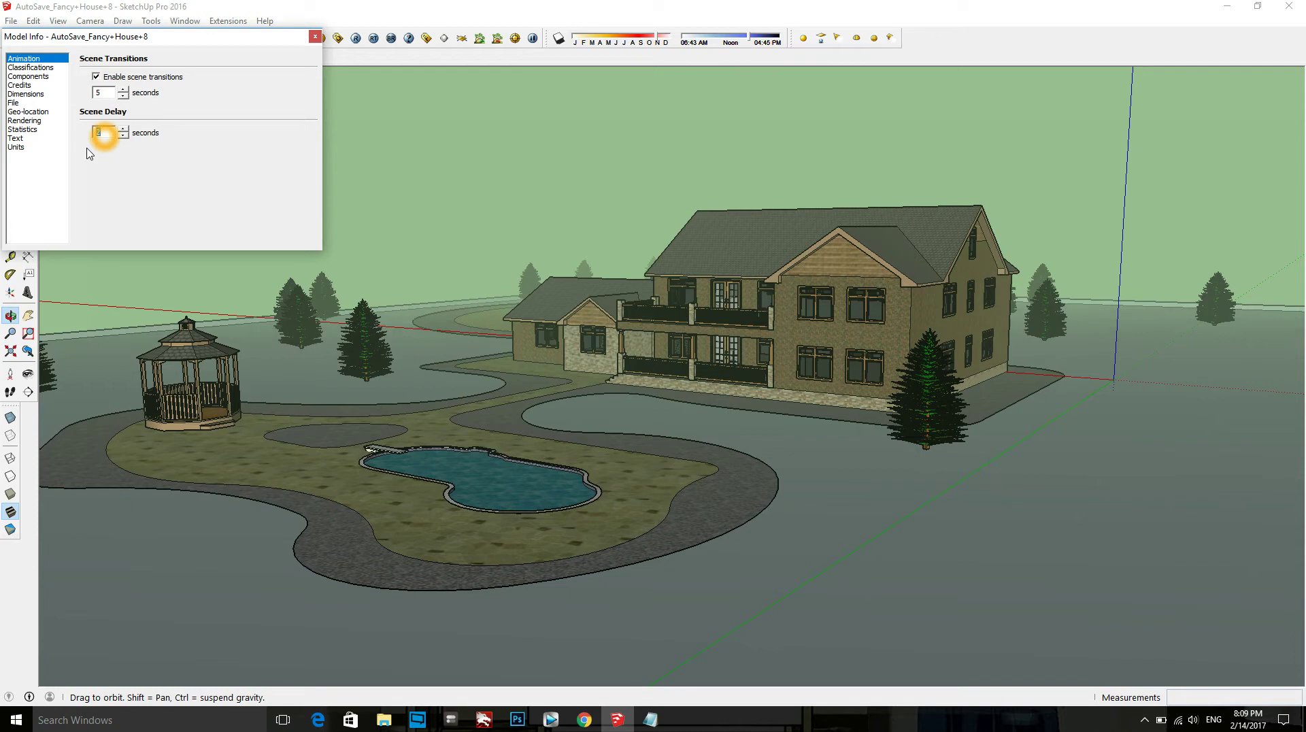
left_click(326, 351)
left_click(650, 719)
left_click(642, 186)
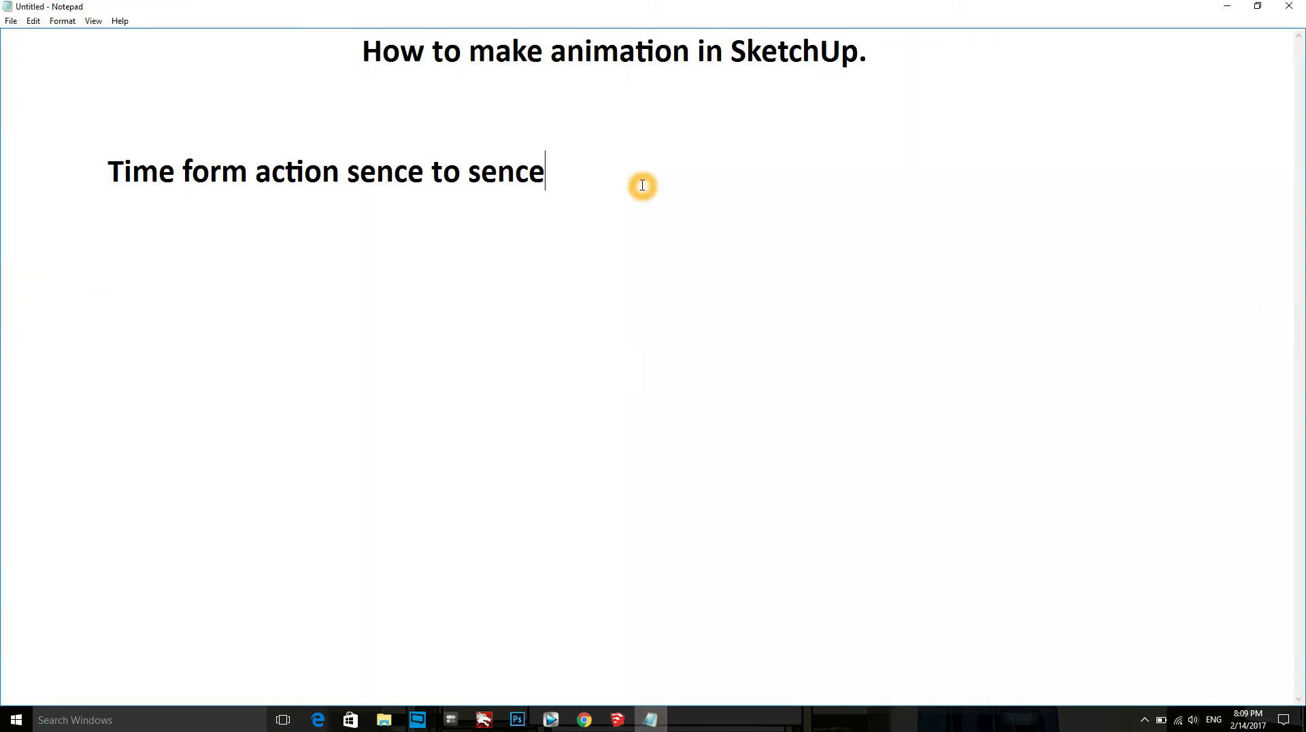
Step: Add the note 'Time when stand in sence(image)', then set SketchUp's scene delay to 4 seconds
left_click(564, 210)
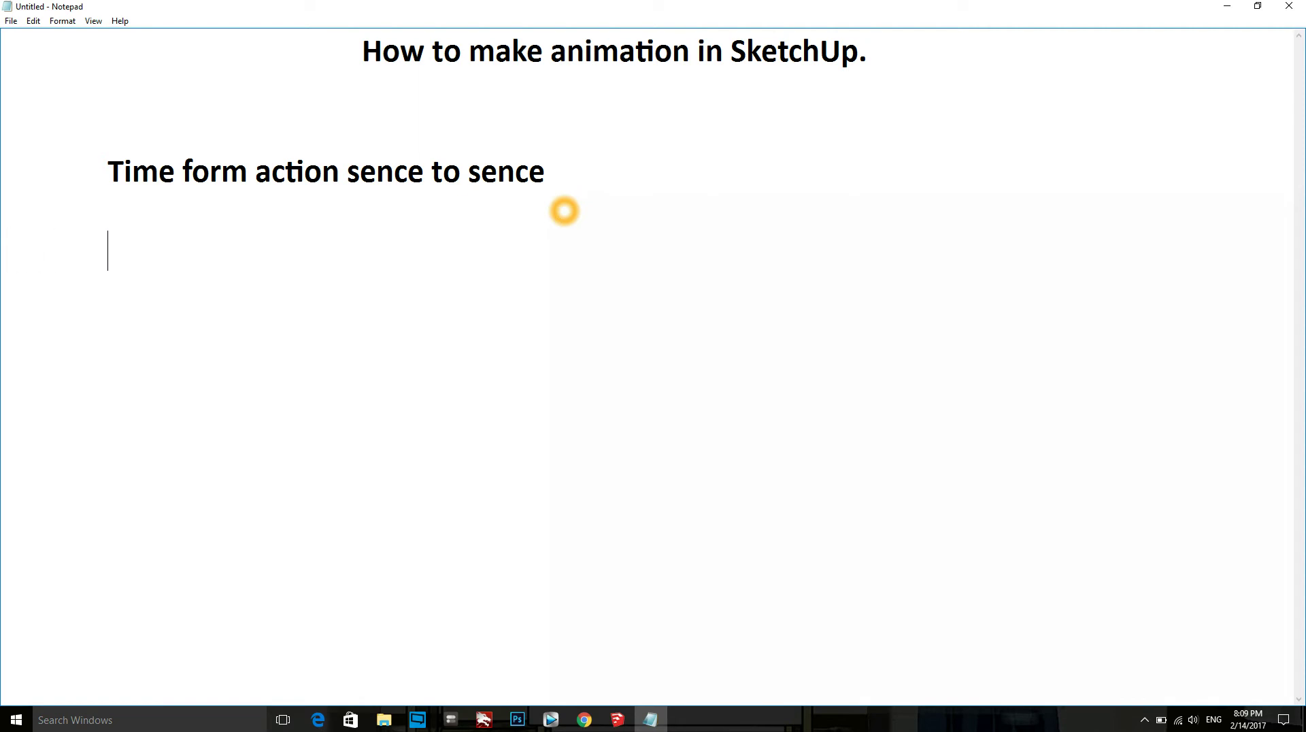
type("Time when s")
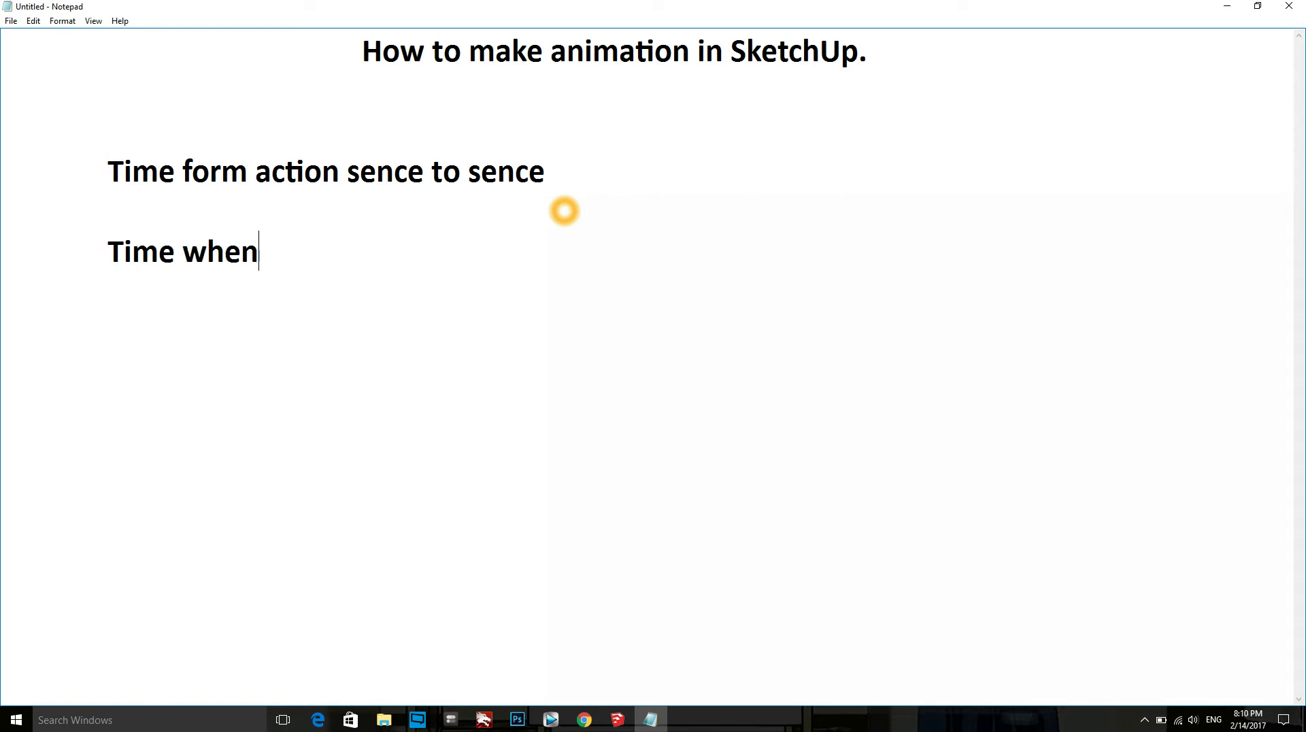
type("tand")
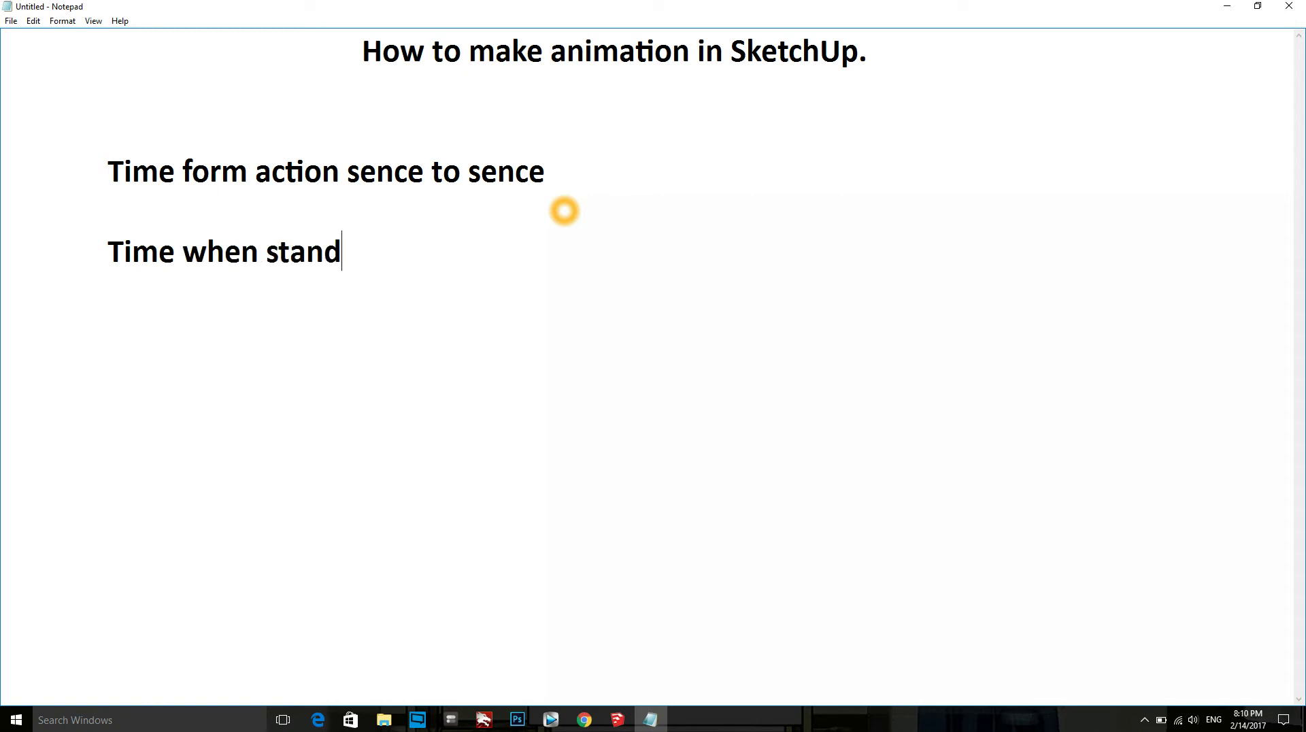
type(" in sen")
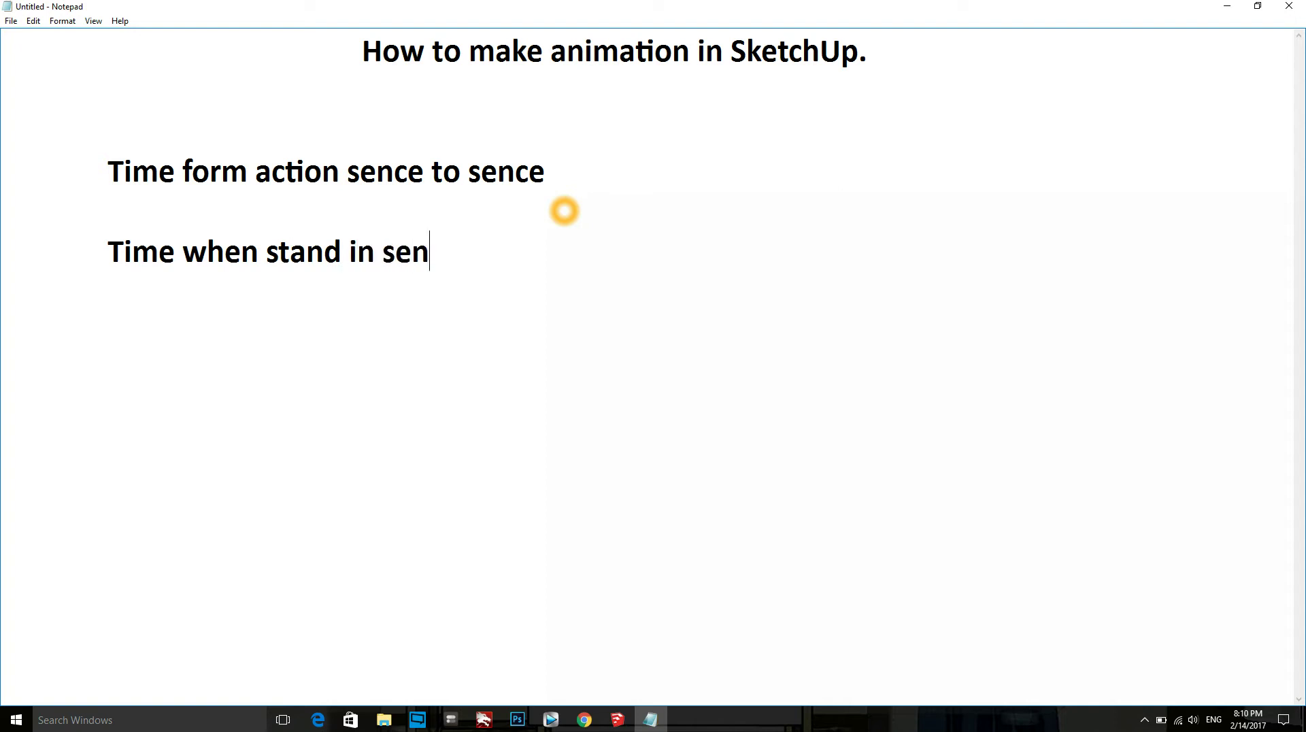
type("ce(image")
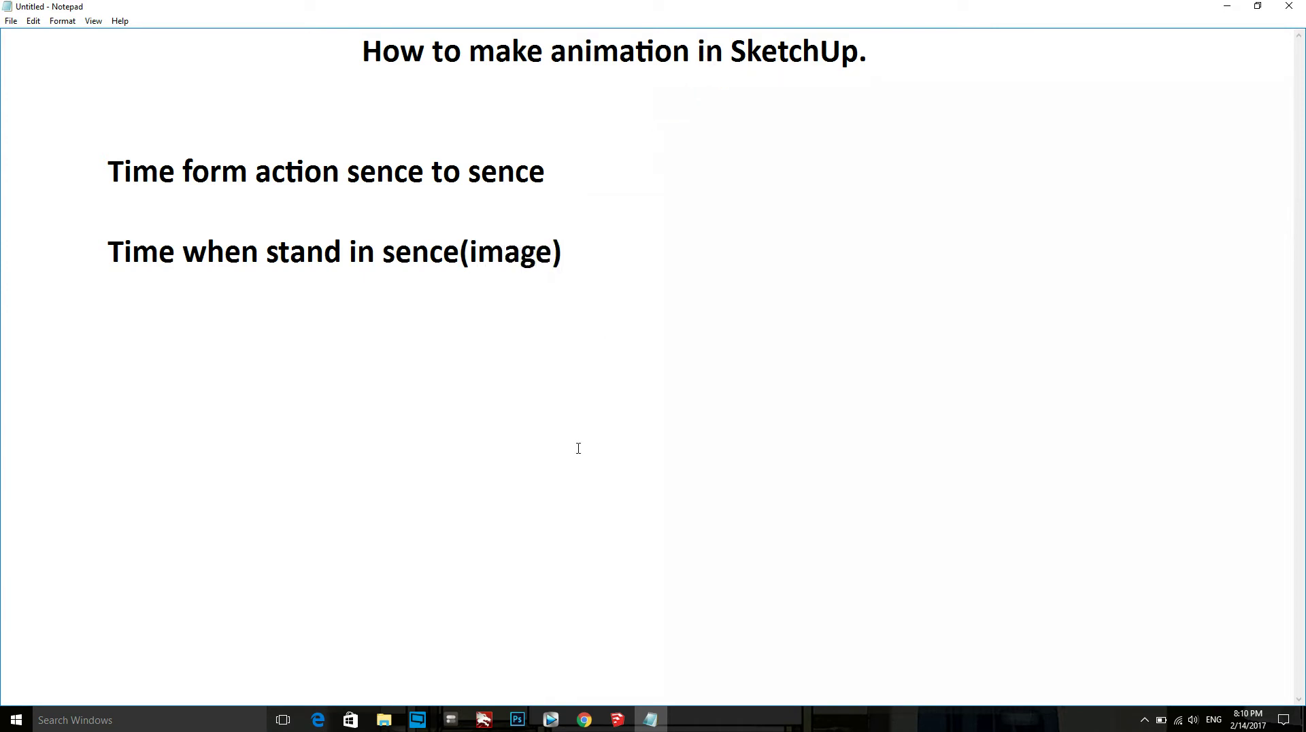
left_click(615, 723)
left_click(96, 134)
double_click(99, 133)
type("4")
left_click(138, 136)
Step: Close Model Info and play the animation with 5-second transitions and 4-second delays
key("Return")
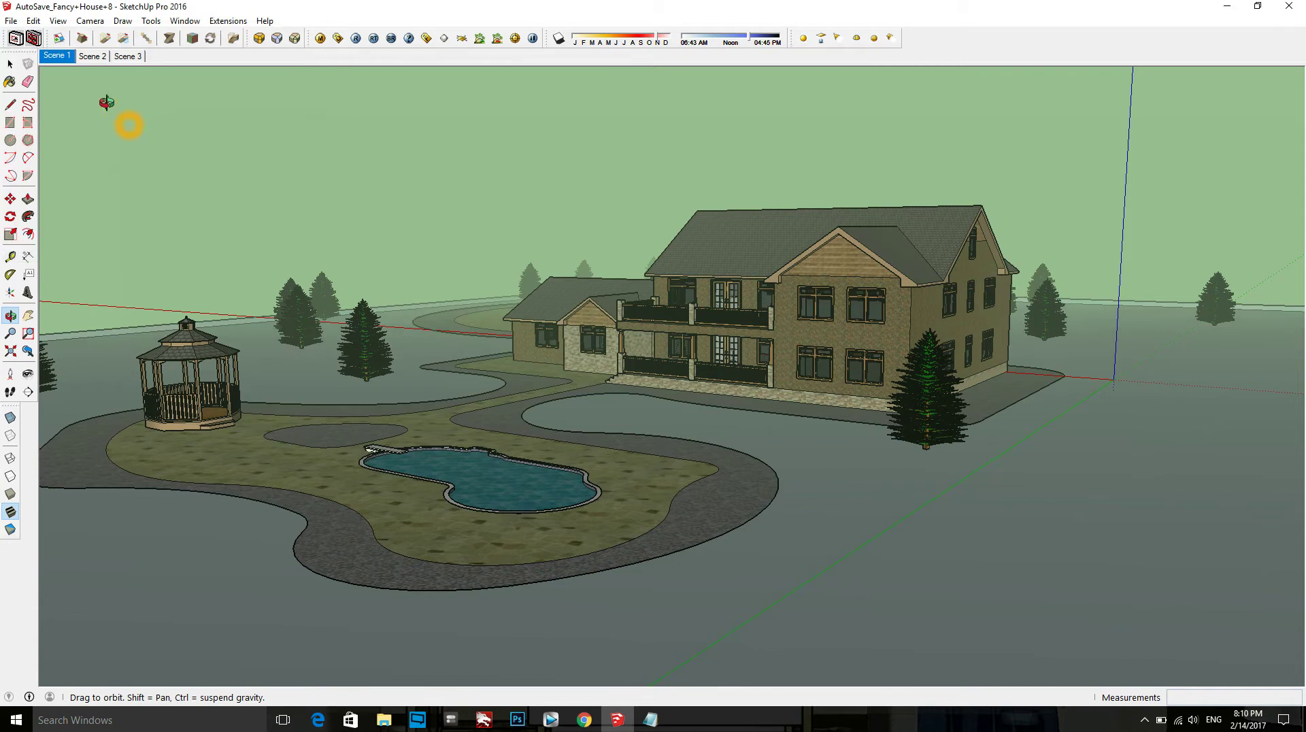
right_click(60, 62)
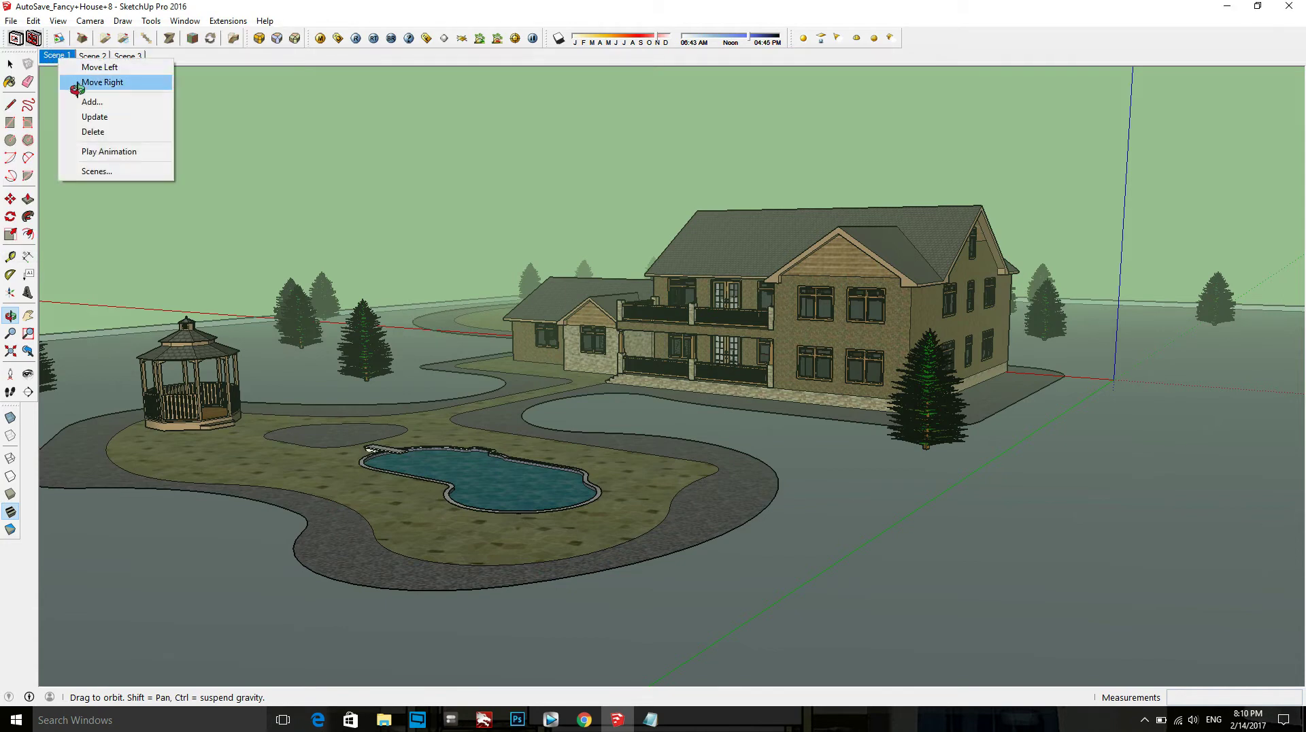
left_click(92, 151)
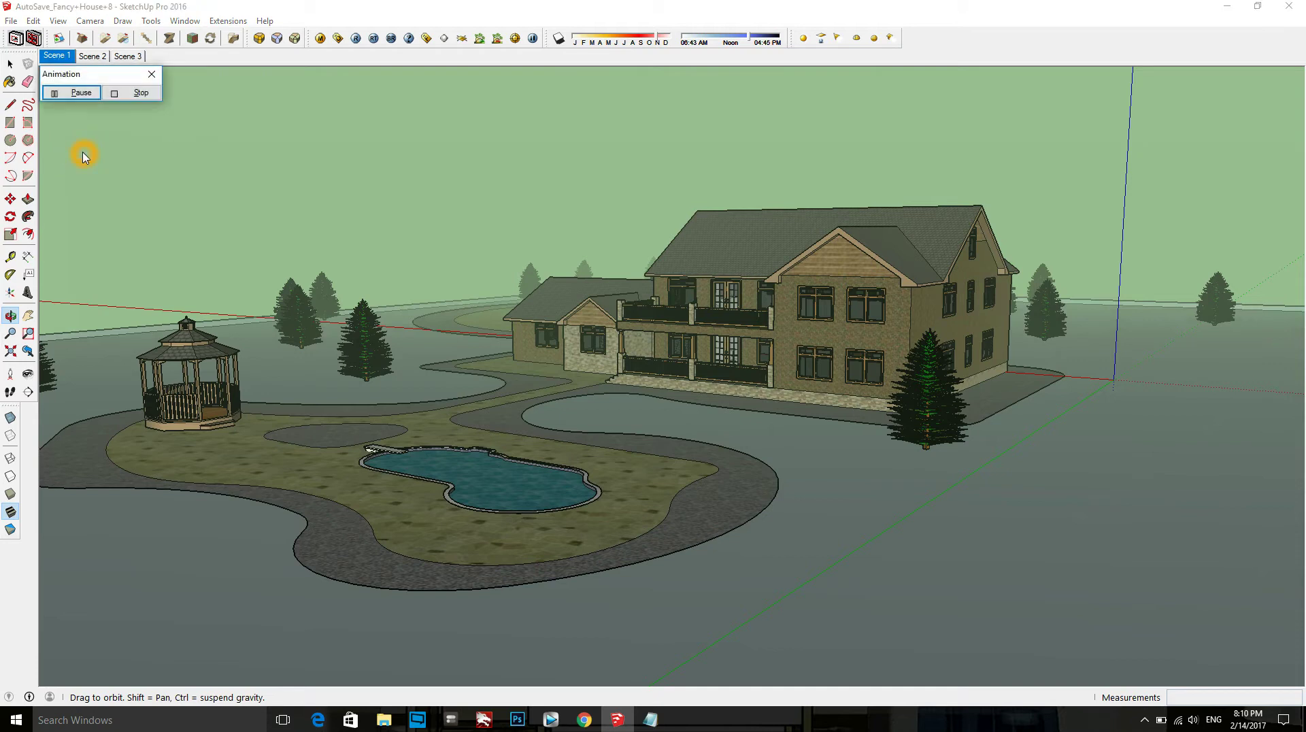
left_click(117, 601)
Step: Stop the animation, add the note 'add new style' in Notepad, and return to SketchUp
left_click(116, 602)
left_click(665, 723)
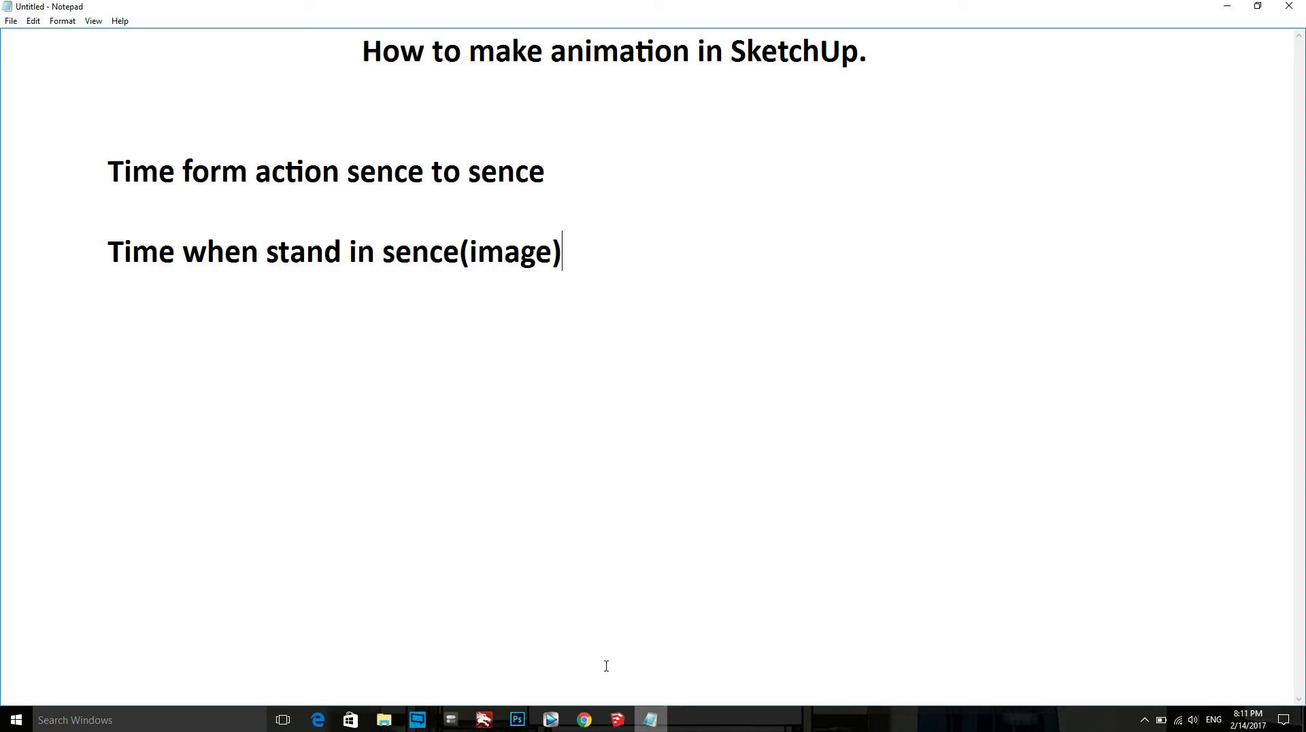
left_click(650, 271)
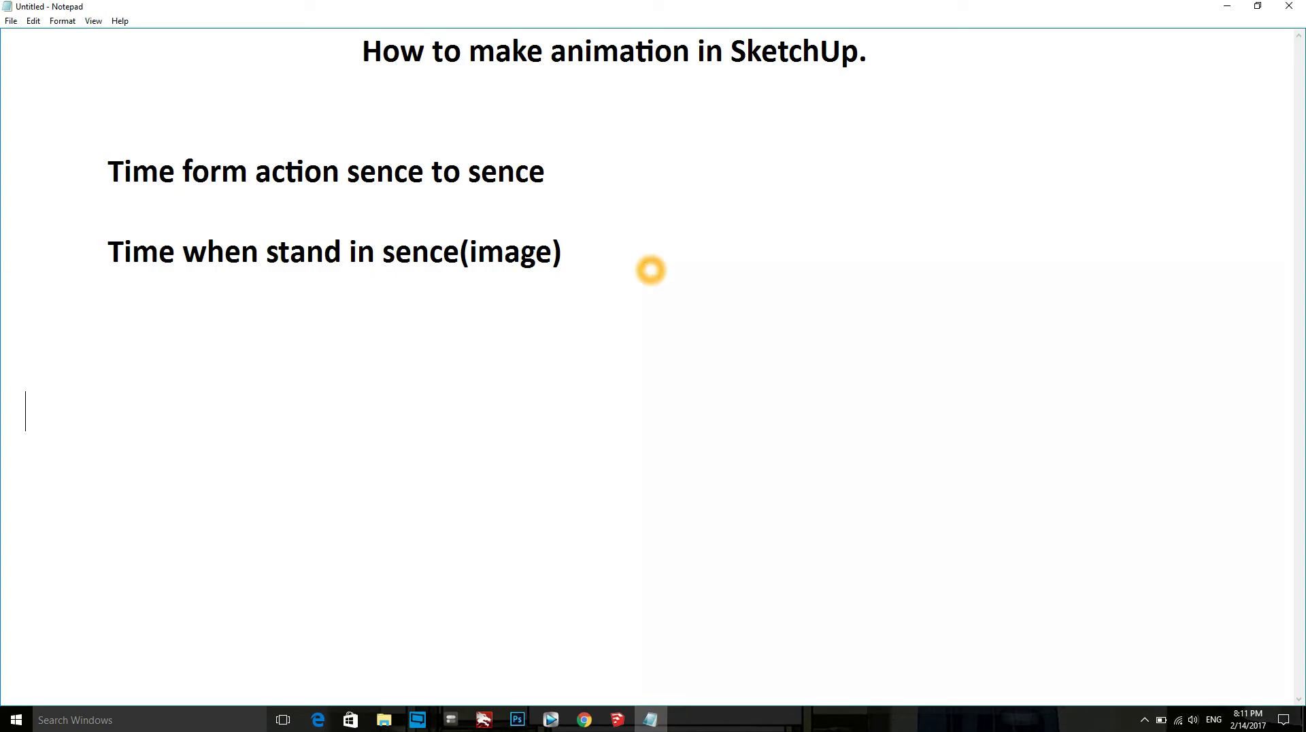
type("add new style")
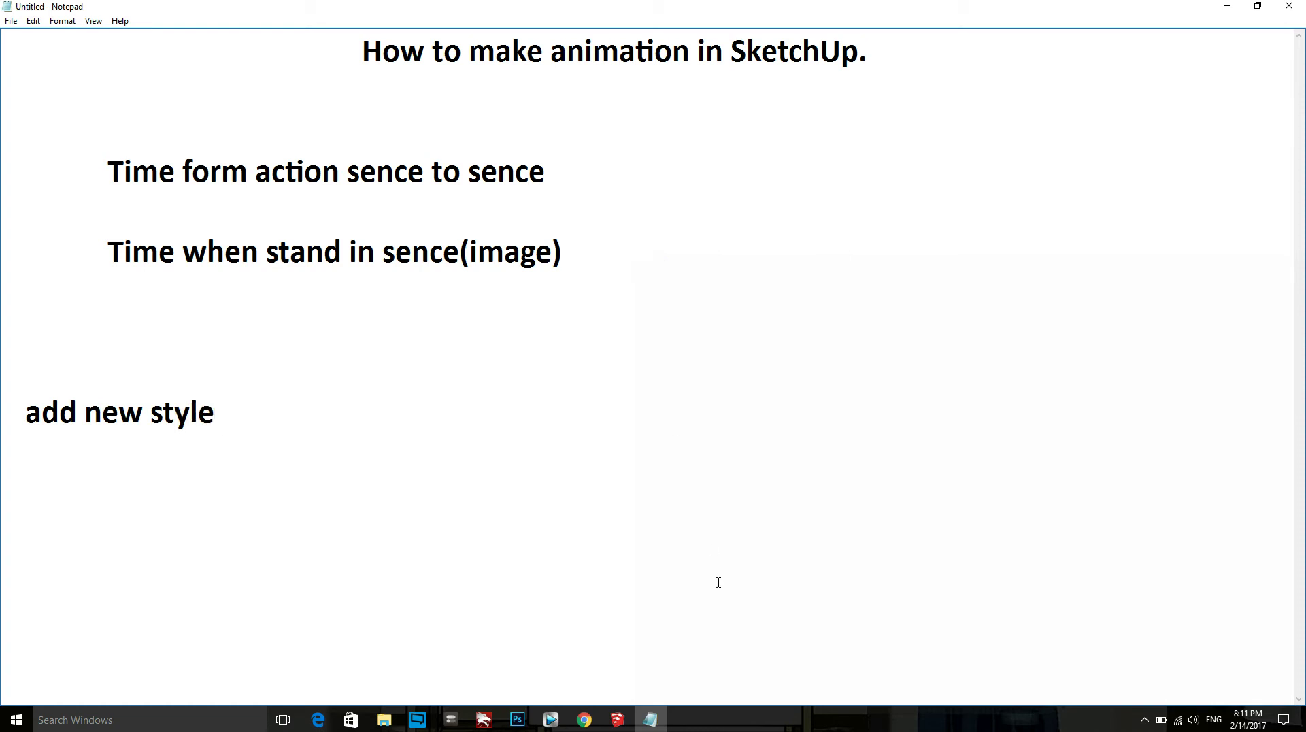
left_click(614, 719)
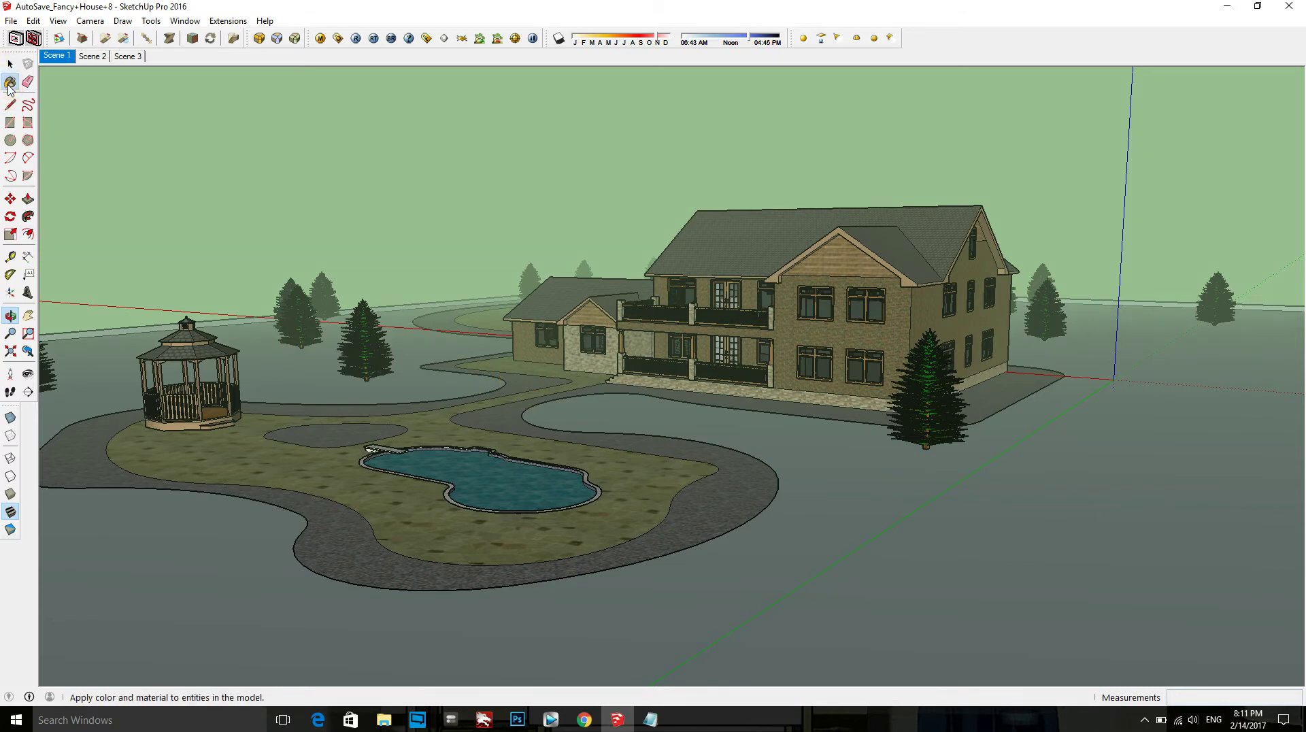
Step: Apply the Pencil on Tracing Paper style from Assorted Styles to the model
left_click(9, 83)
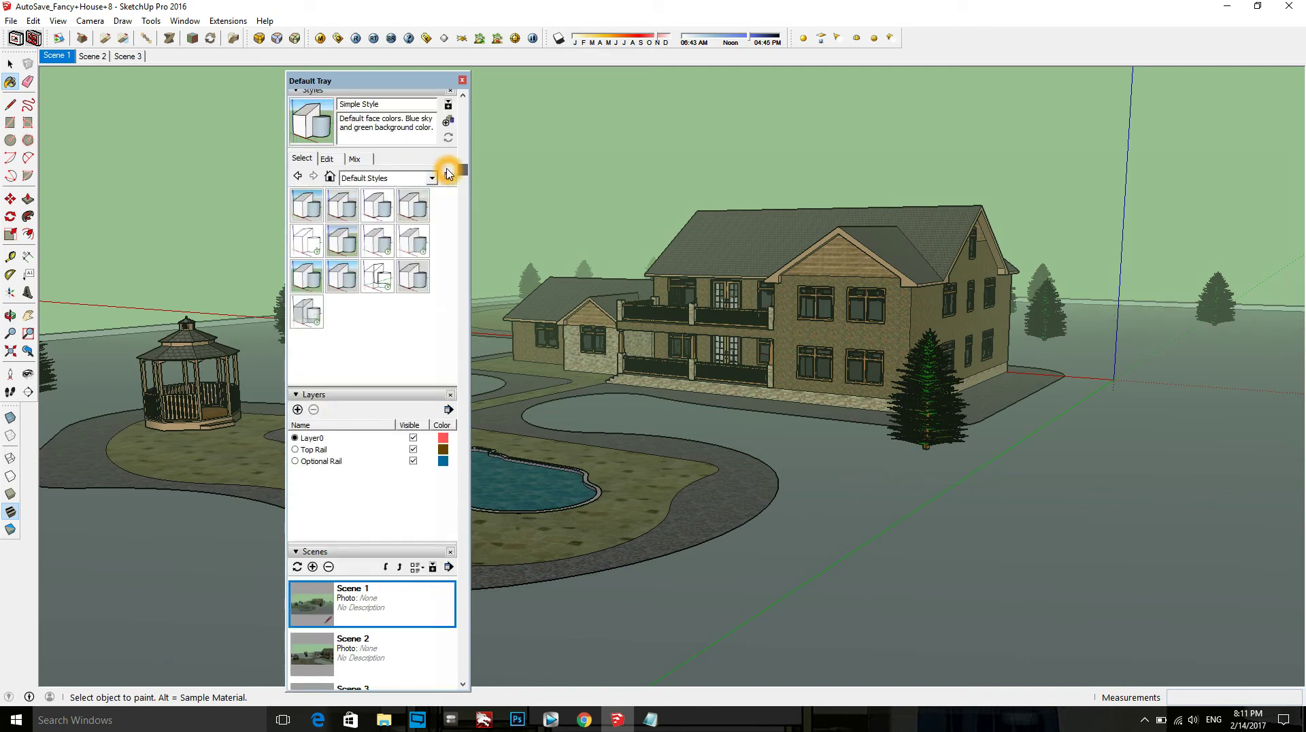
left_click(411, 180)
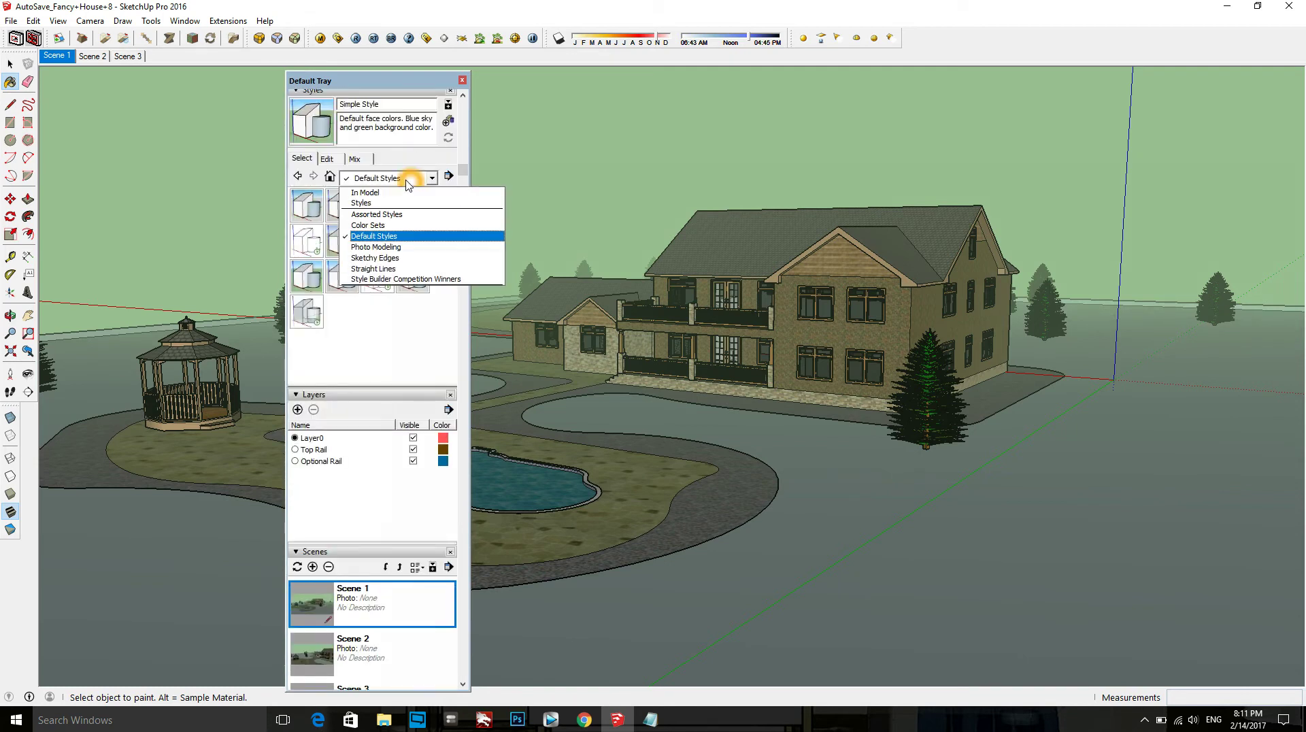
left_click(408, 215)
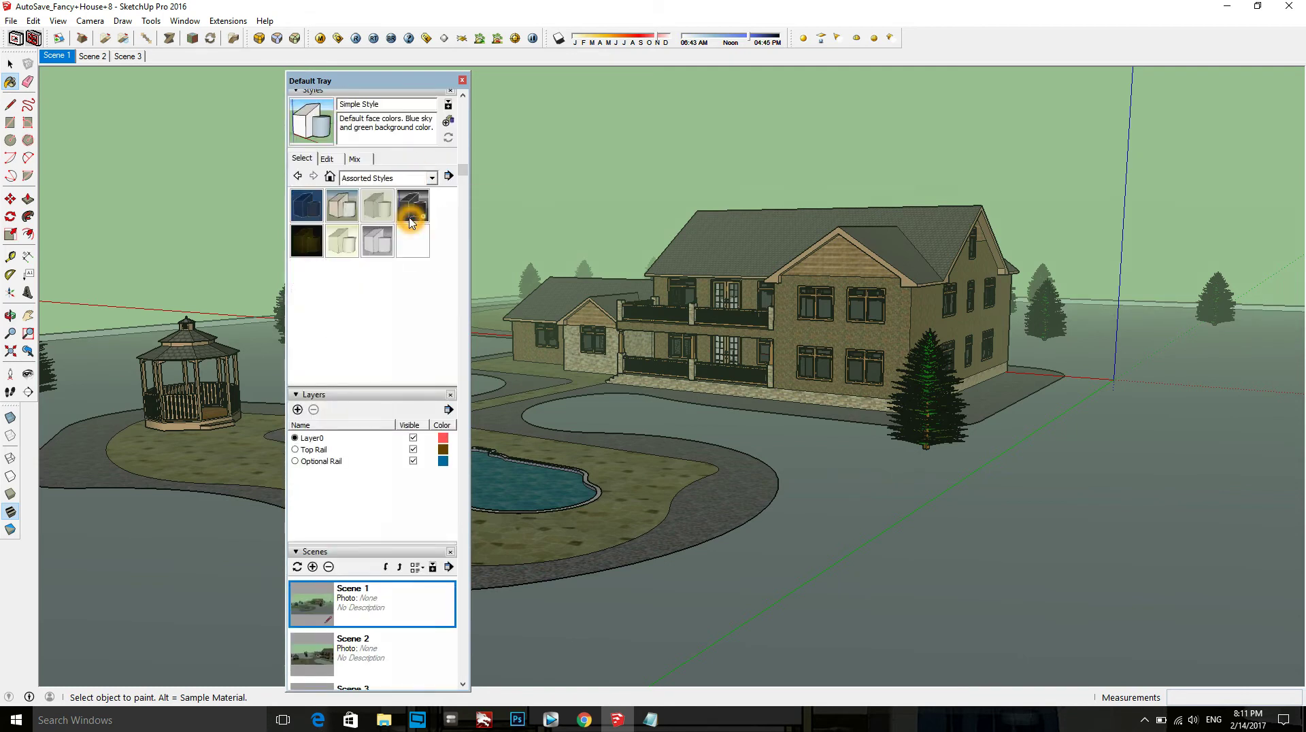
left_click(352, 243)
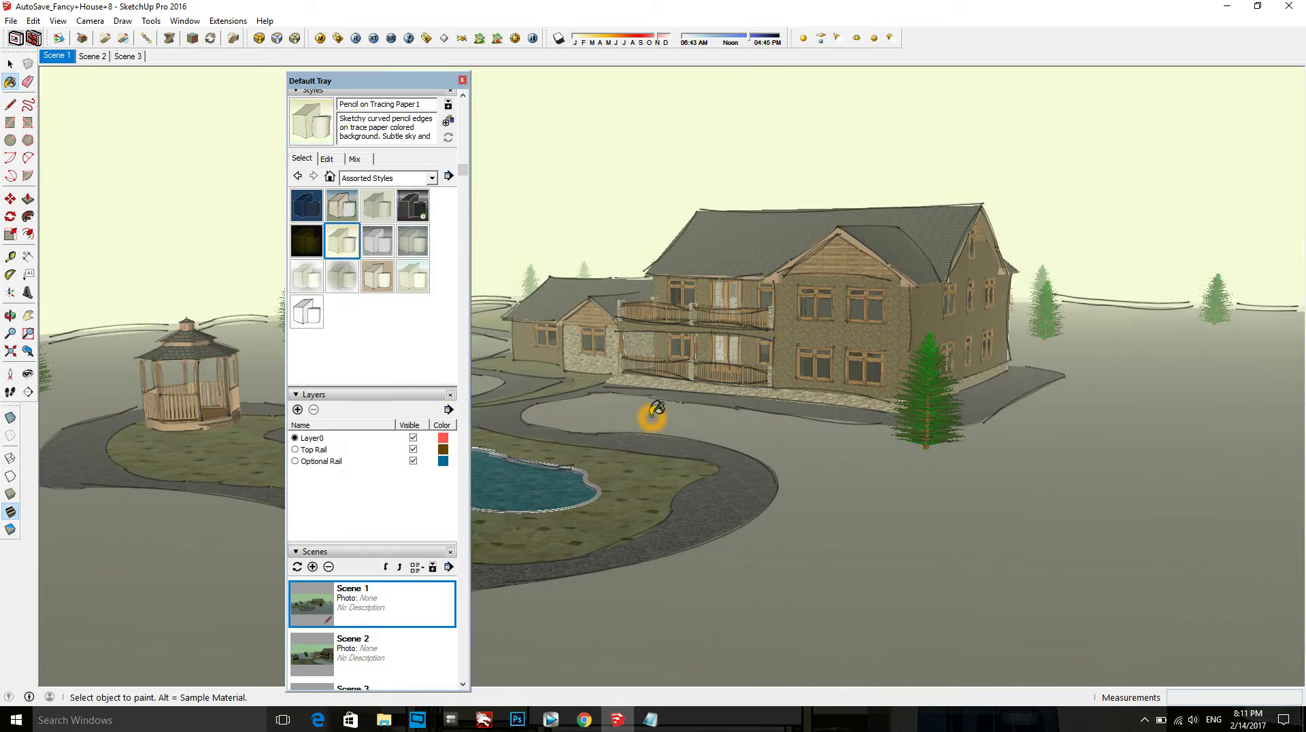
Step: Update Scene 1 with the new style, then switch to Scene 2
left_click(58, 61)
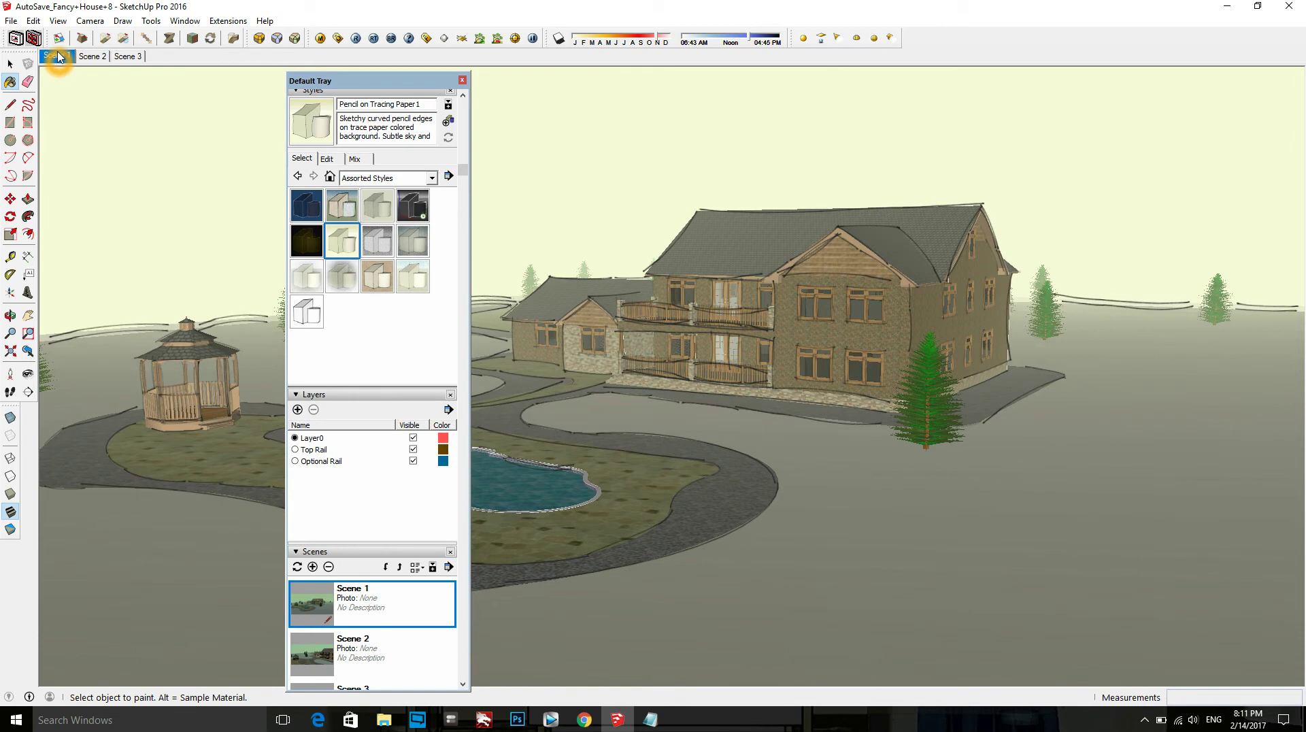
right_click(62, 64)
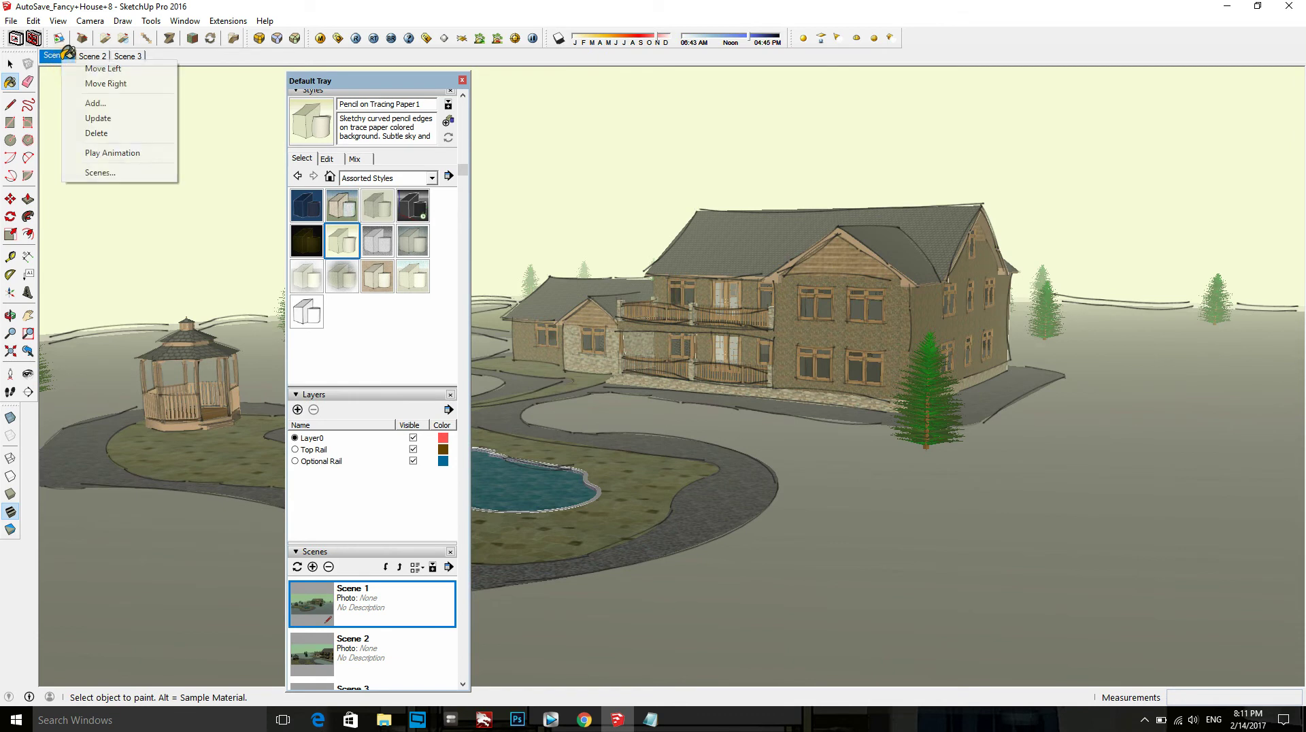
left_click(97, 117)
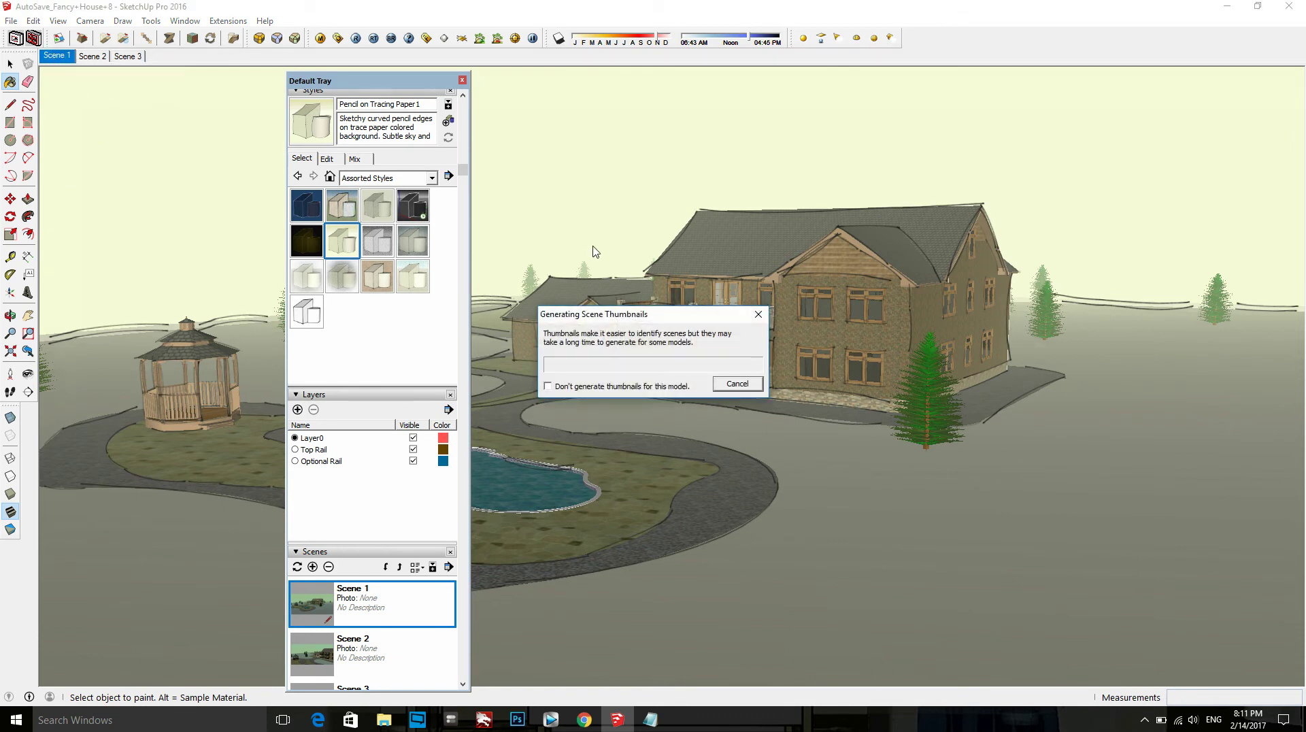
left_click(89, 58)
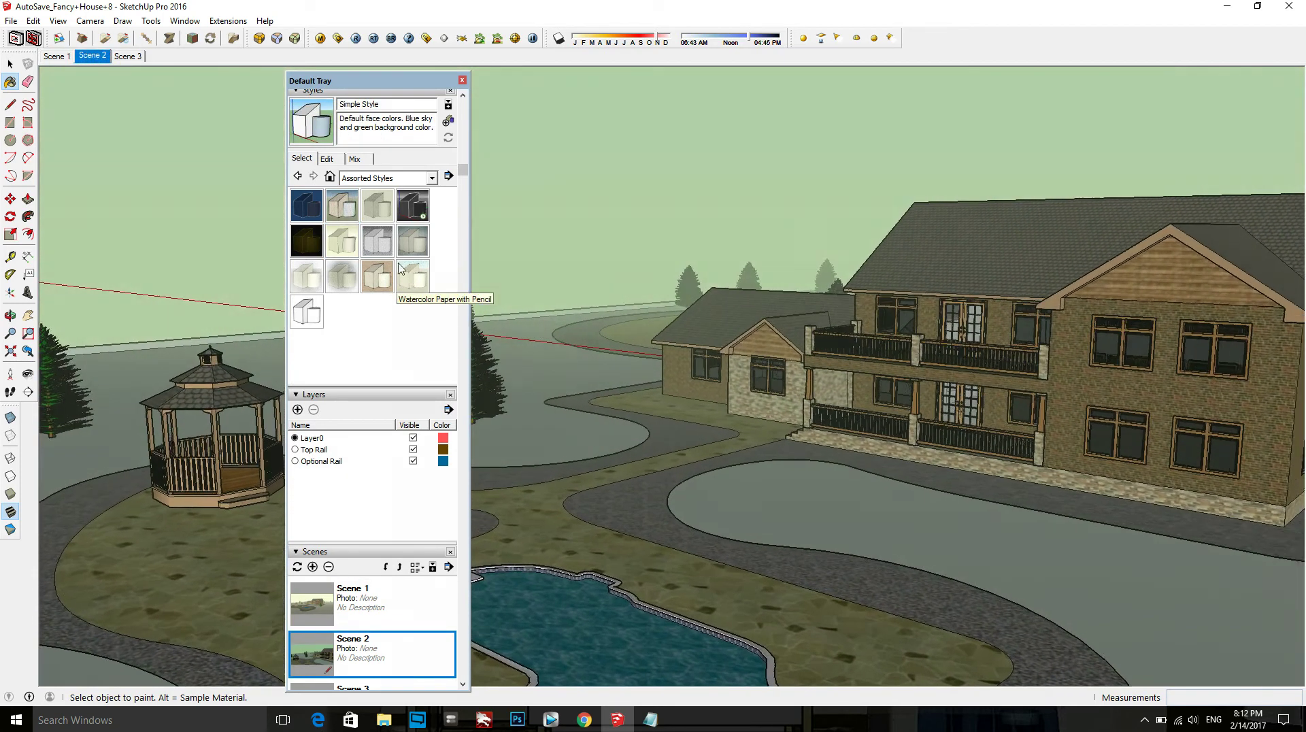
Step: Apply Brush Strokes on Canvas, update Scene 2 with it, and switch to Scene 3
left_click(351, 214)
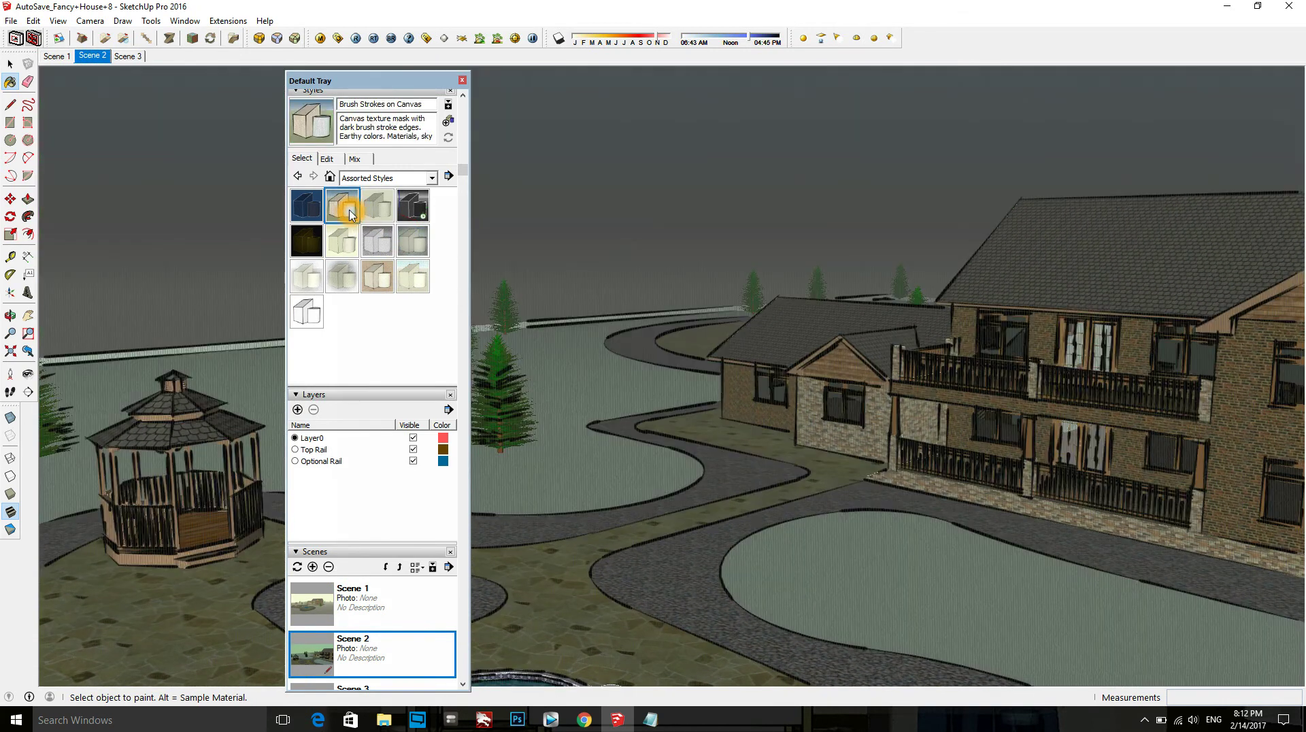
left_click(91, 58)
right_click(90, 58)
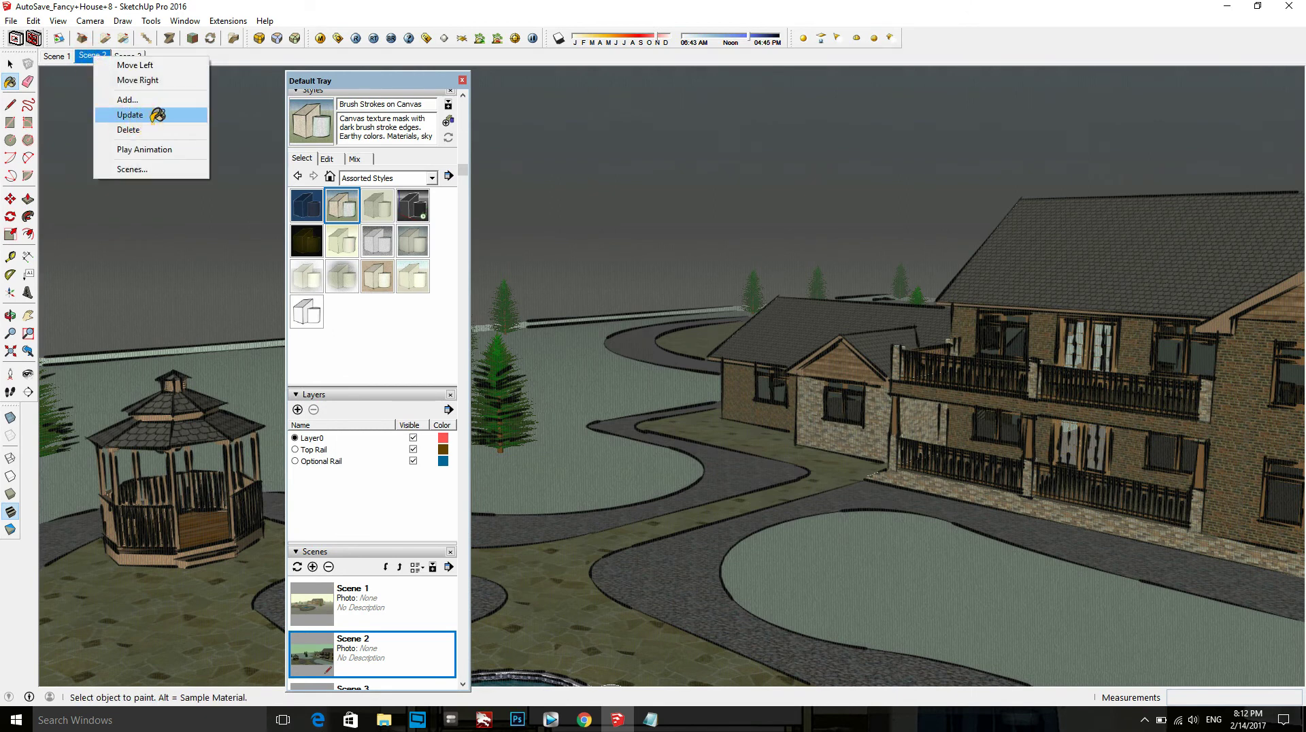
left_click(156, 114)
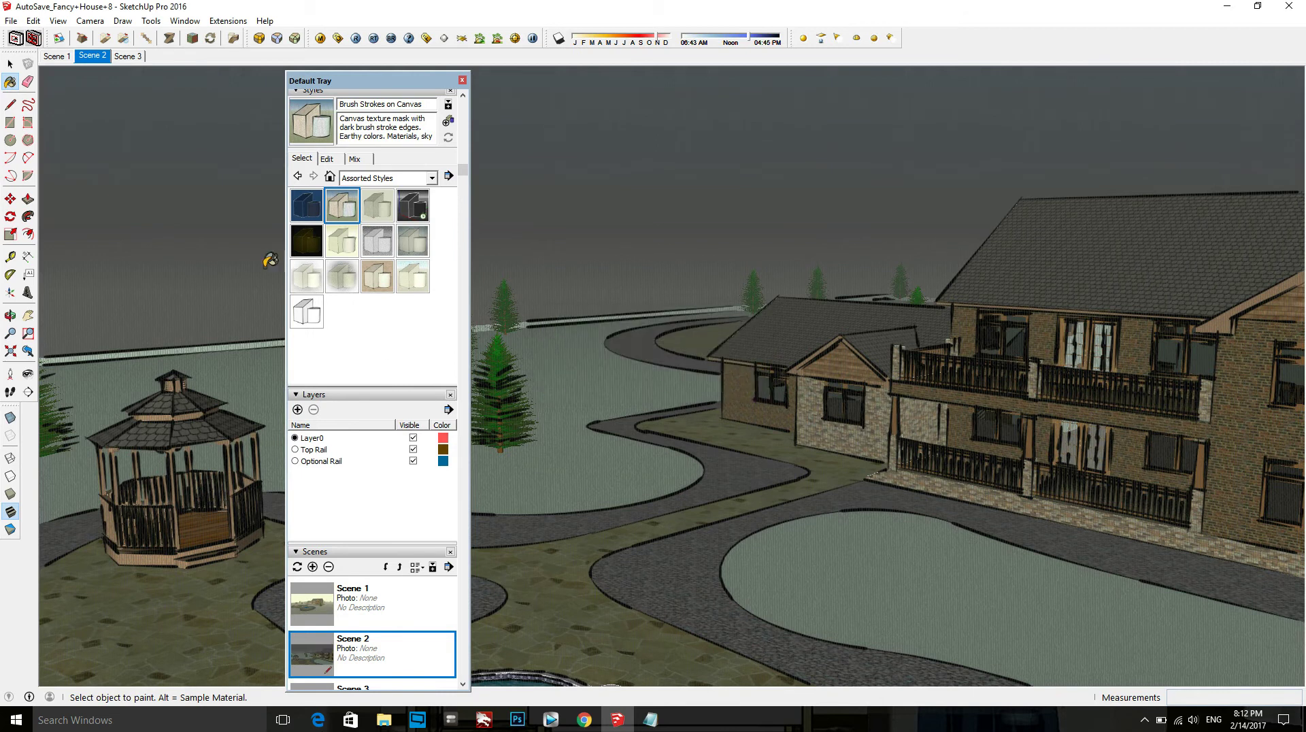
left_click(131, 57)
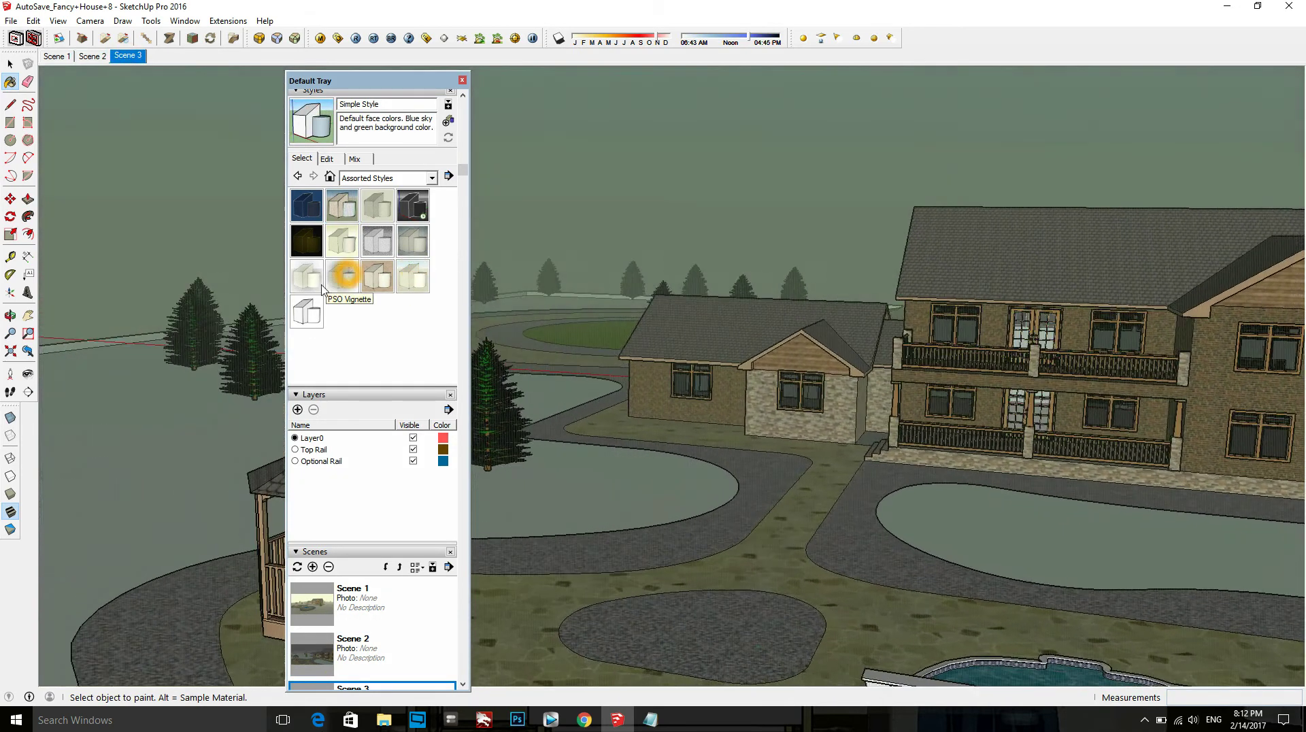
Step: Apply Whiteboard with Dry Erase Marker, update Scene 3, close the tray, and return to the notes
left_click(315, 323)
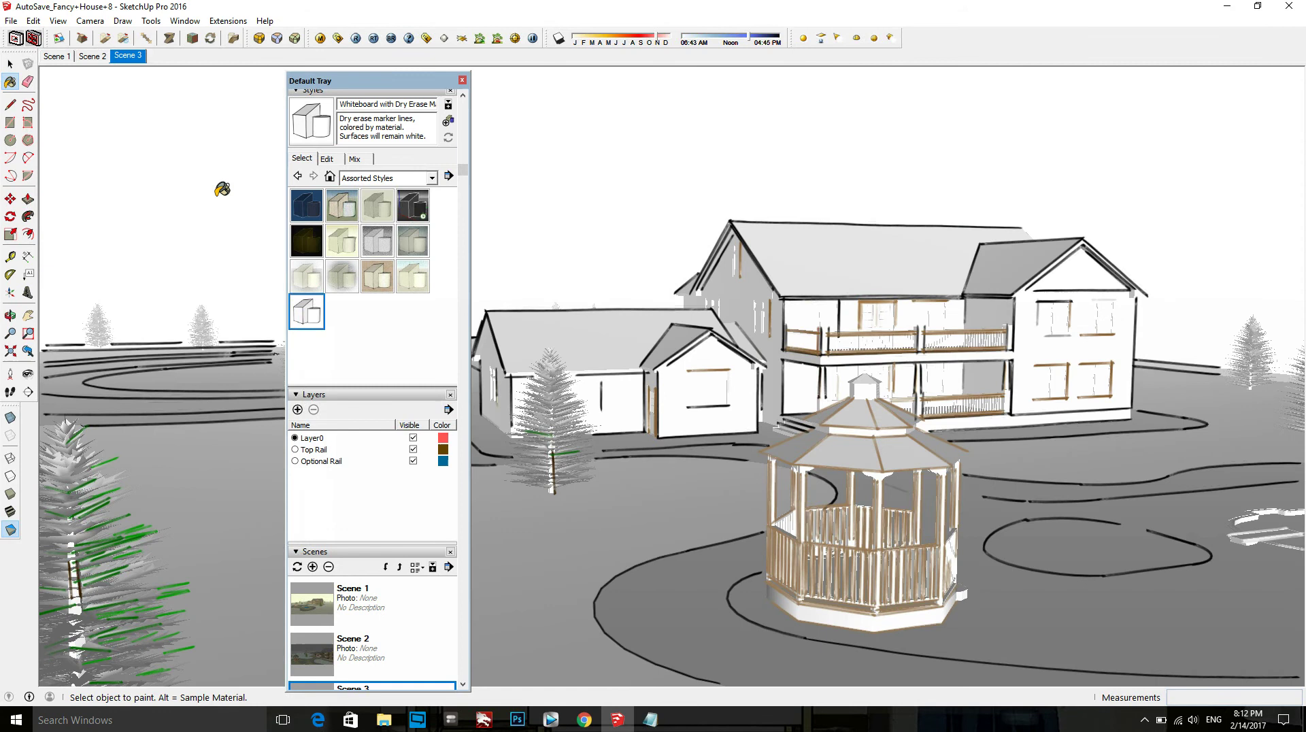
right_click(121, 57)
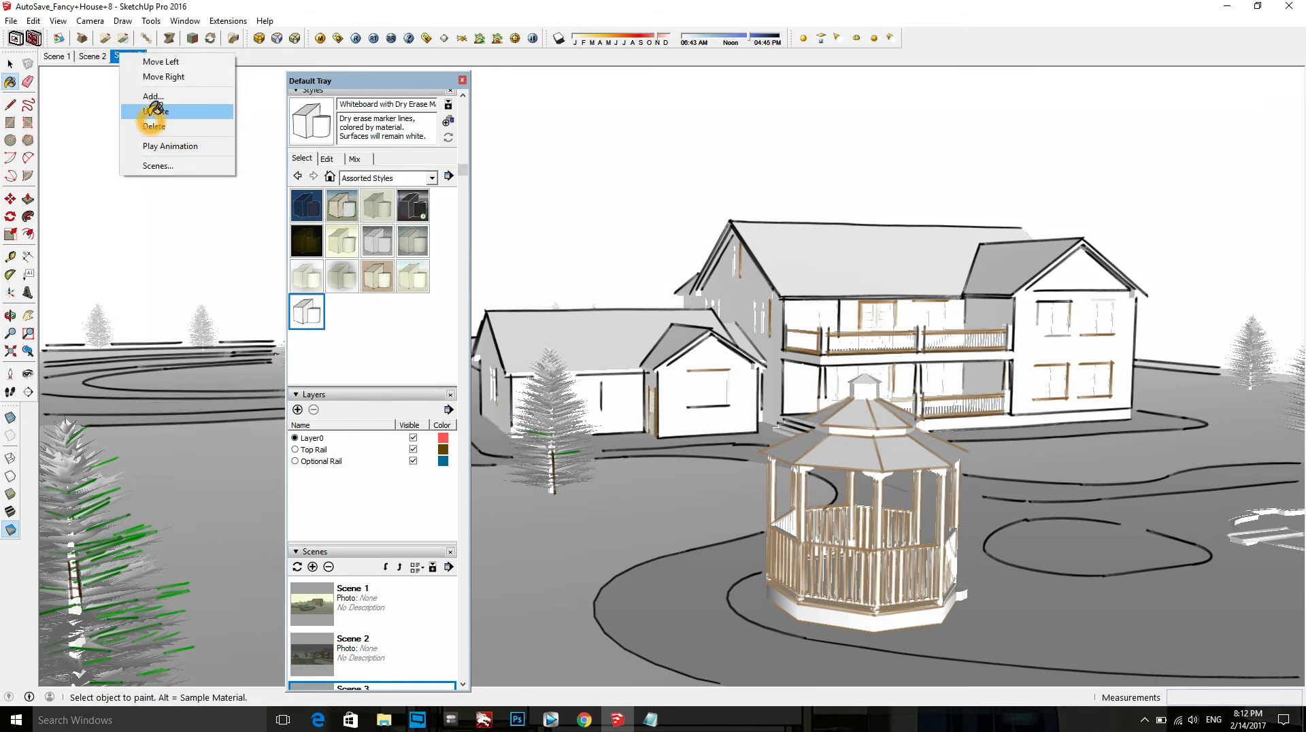
left_click(156, 112)
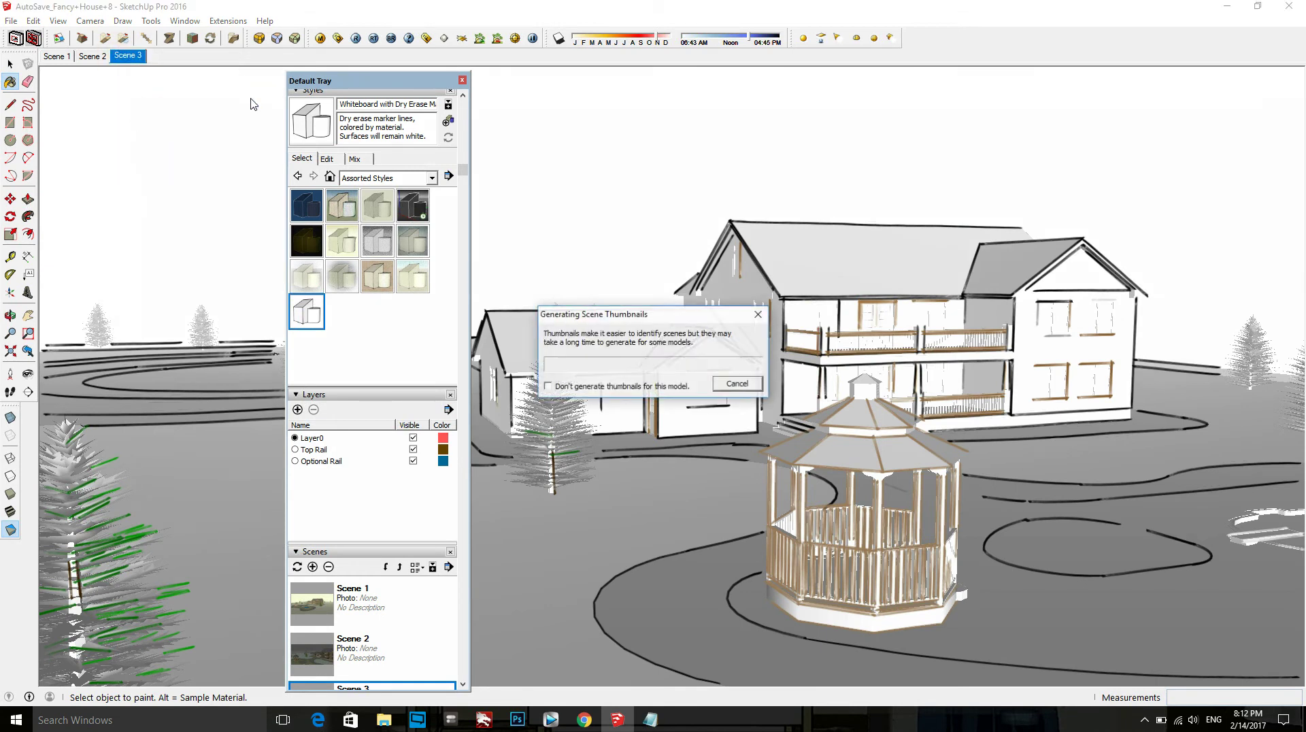
left_click(462, 82)
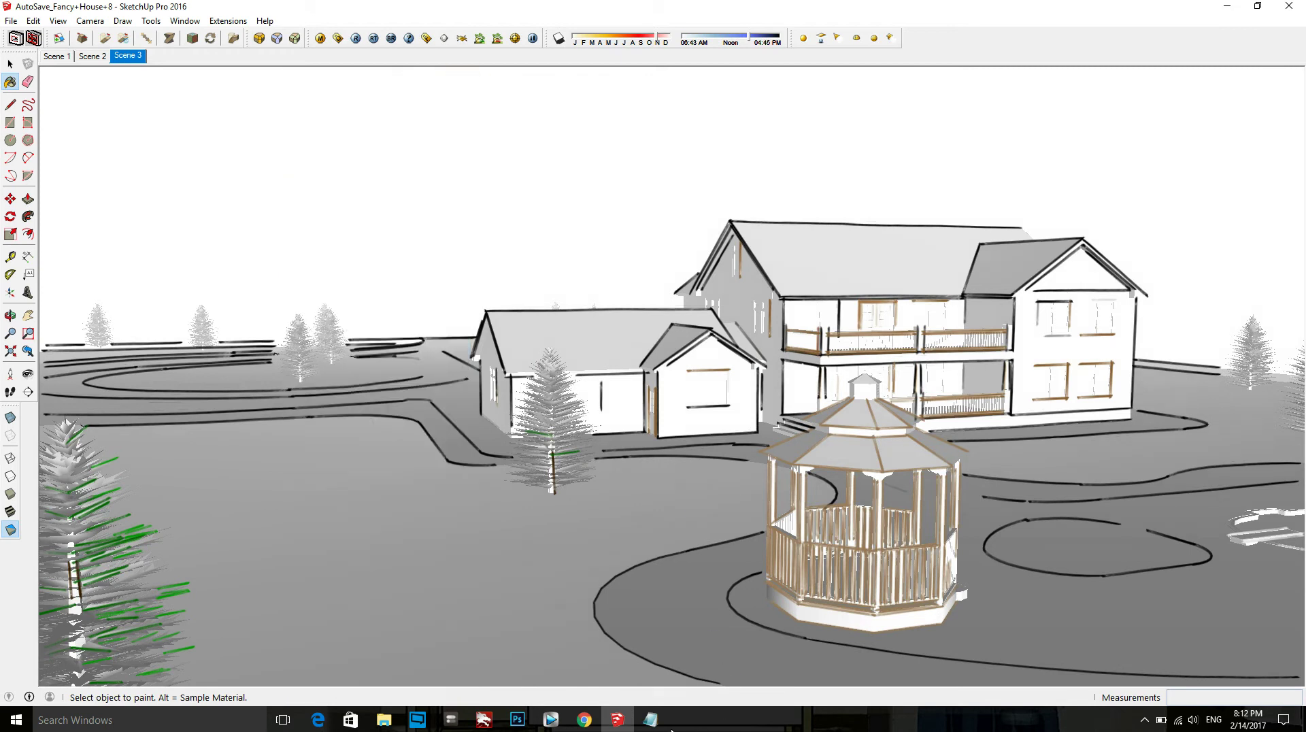
left_click(650, 719)
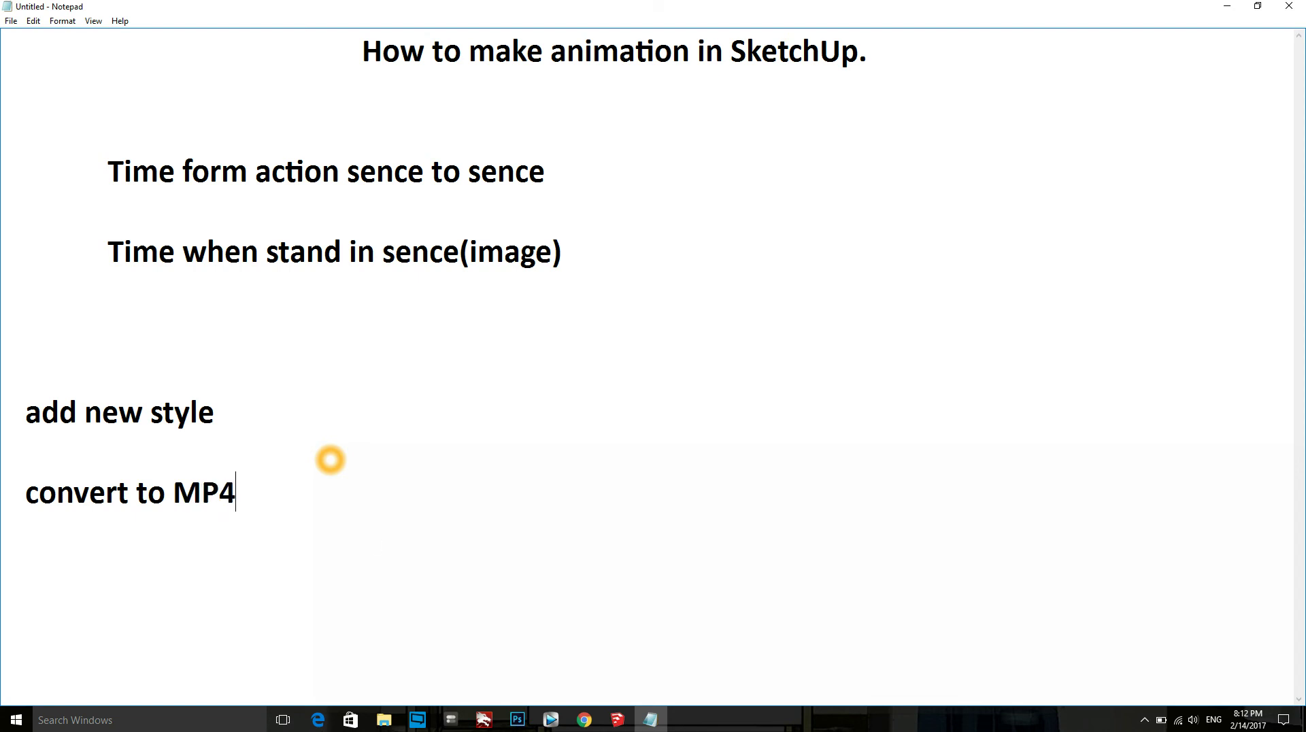
left_click(618, 719)
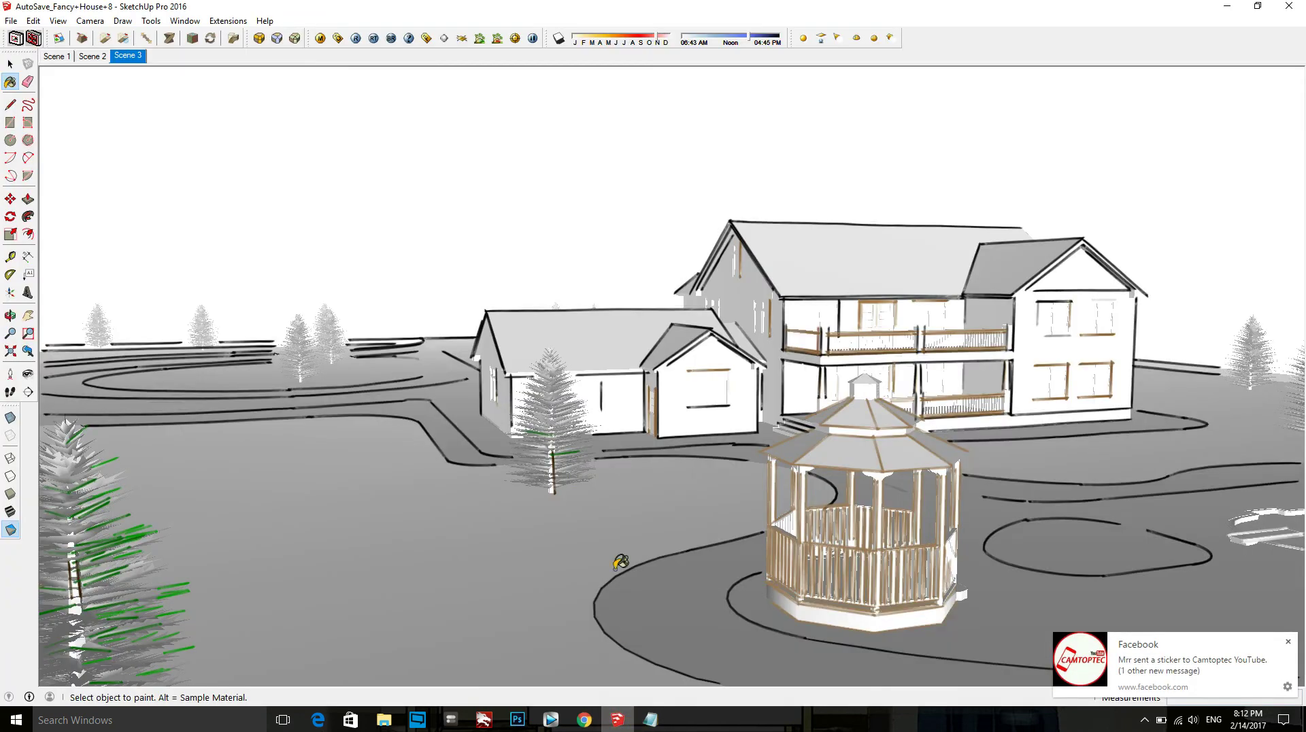
Step: Start a video export of the scene animation via File > Export > Animation > Video
left_click(443, 325)
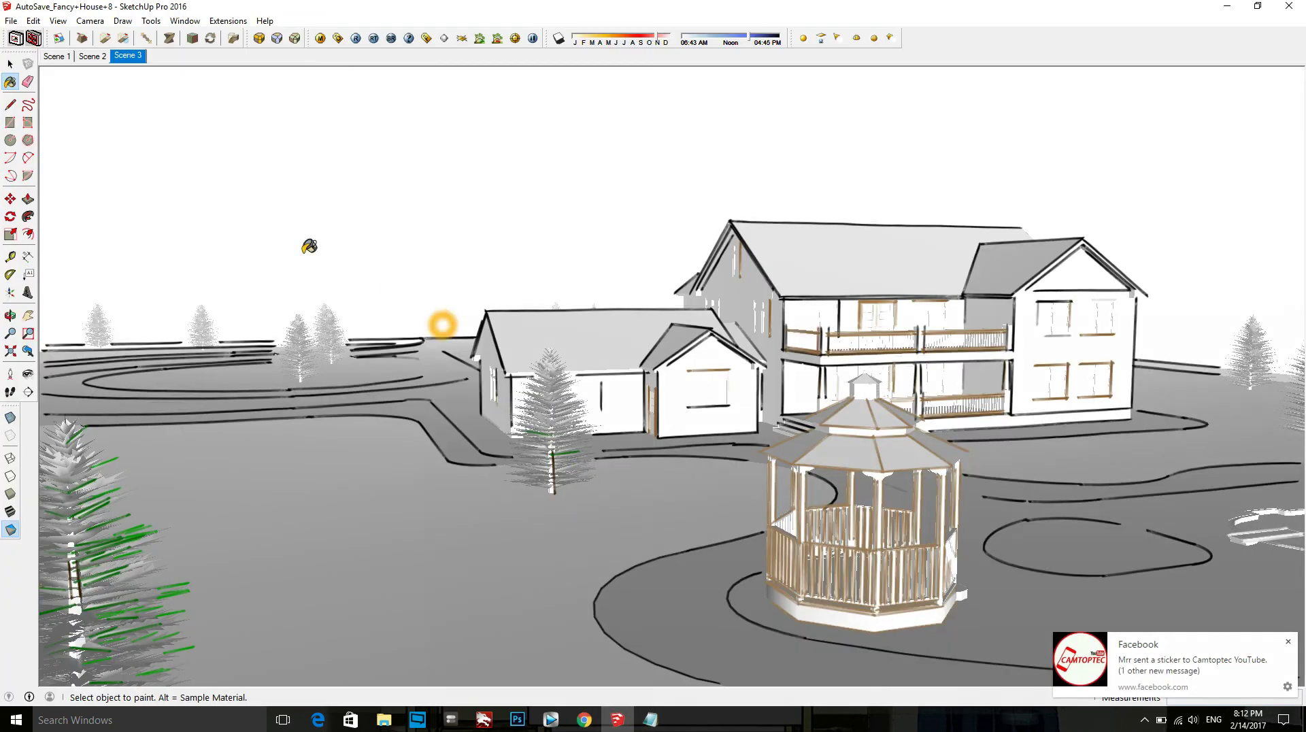
left_click(6, 22)
left_click(58, 217)
mouse_move(69, 231)
left_click(270, 281)
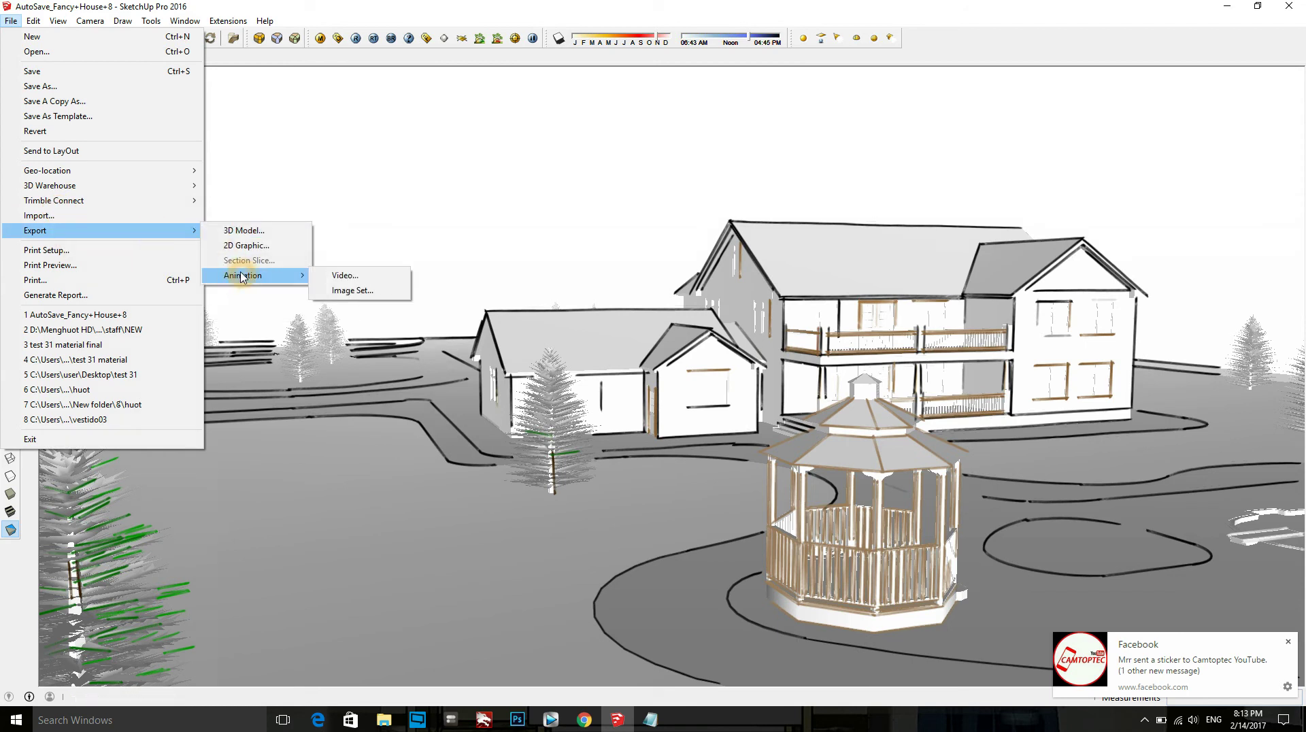
left_click(379, 276)
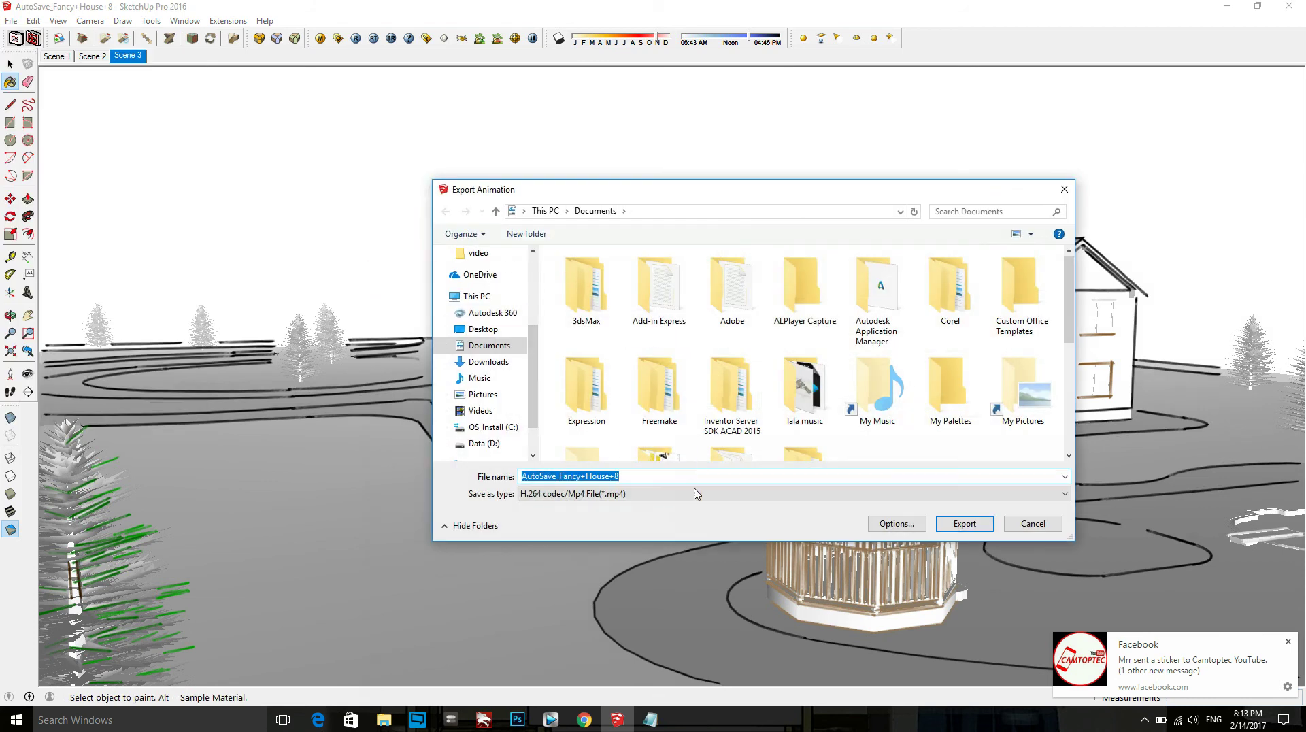
Step: Set the export format to H.264 MP4 and the destination folder to Desktop
left_click(696, 494)
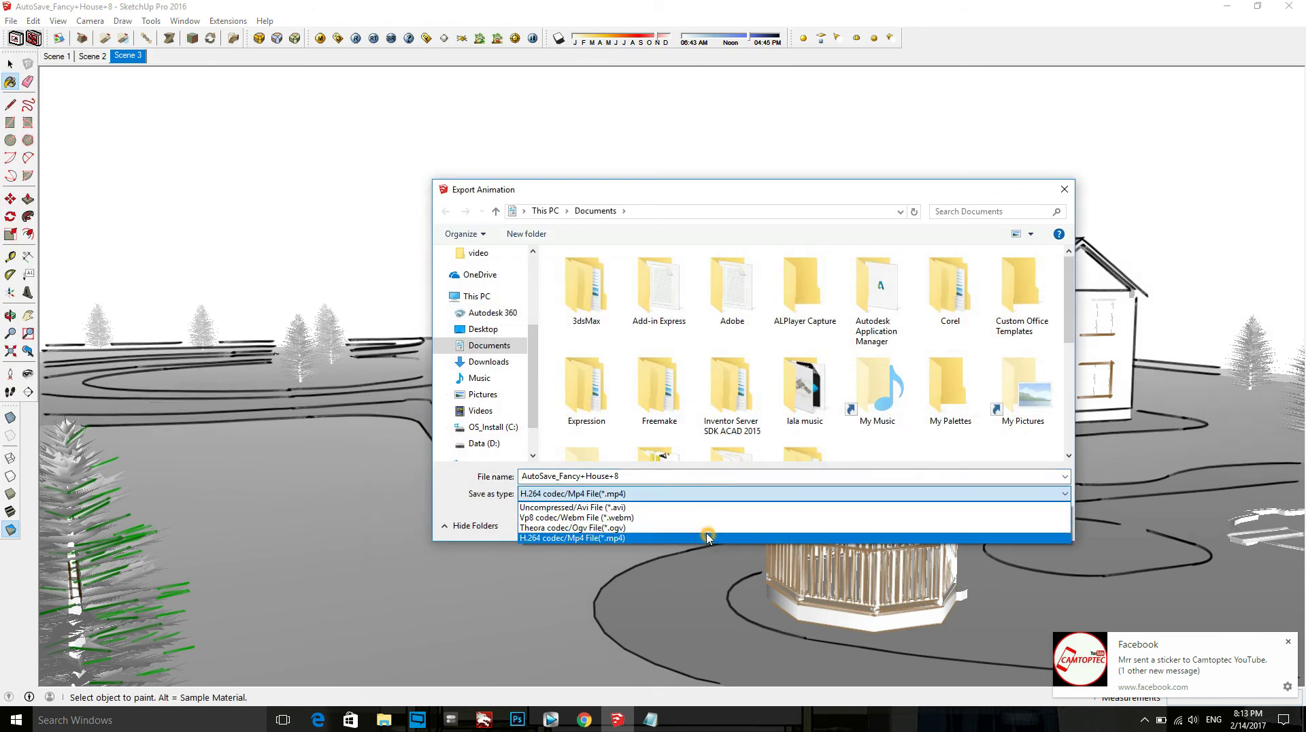
left_click(707, 538)
left_click(484, 329)
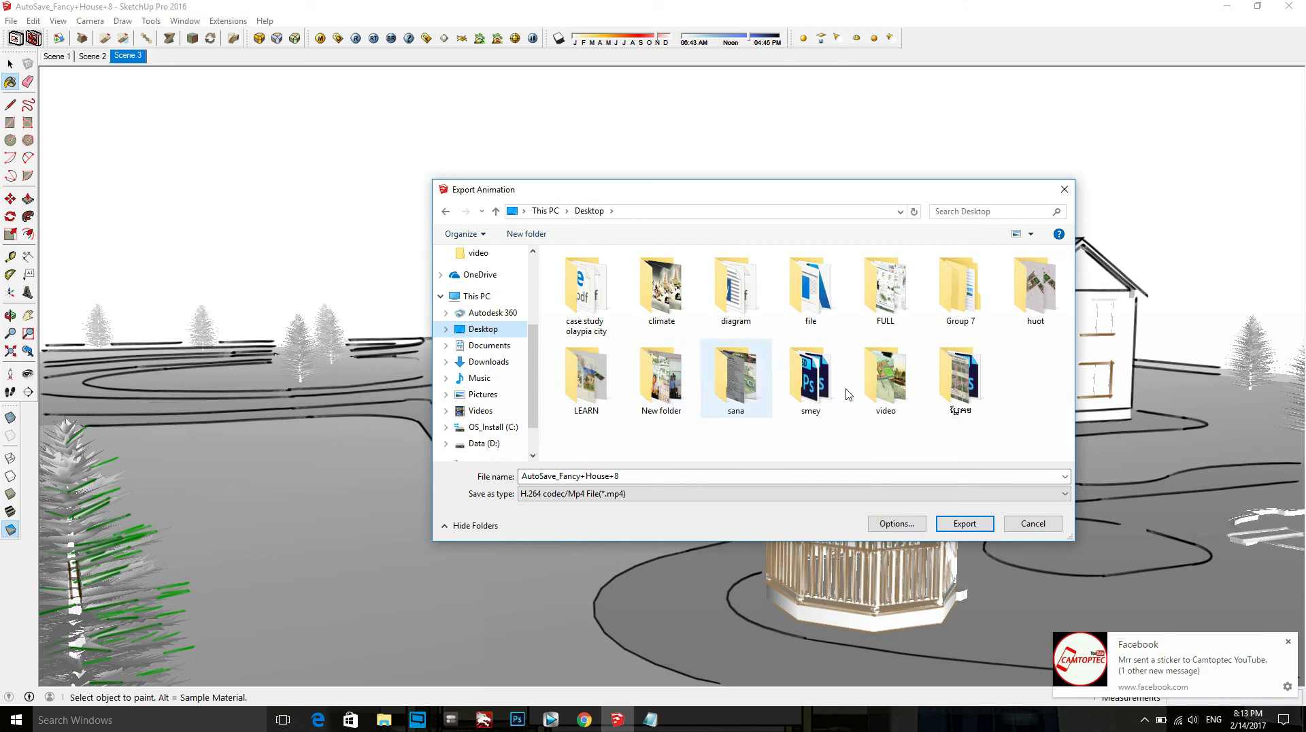
left_click(1031, 416)
left_click(701, 500)
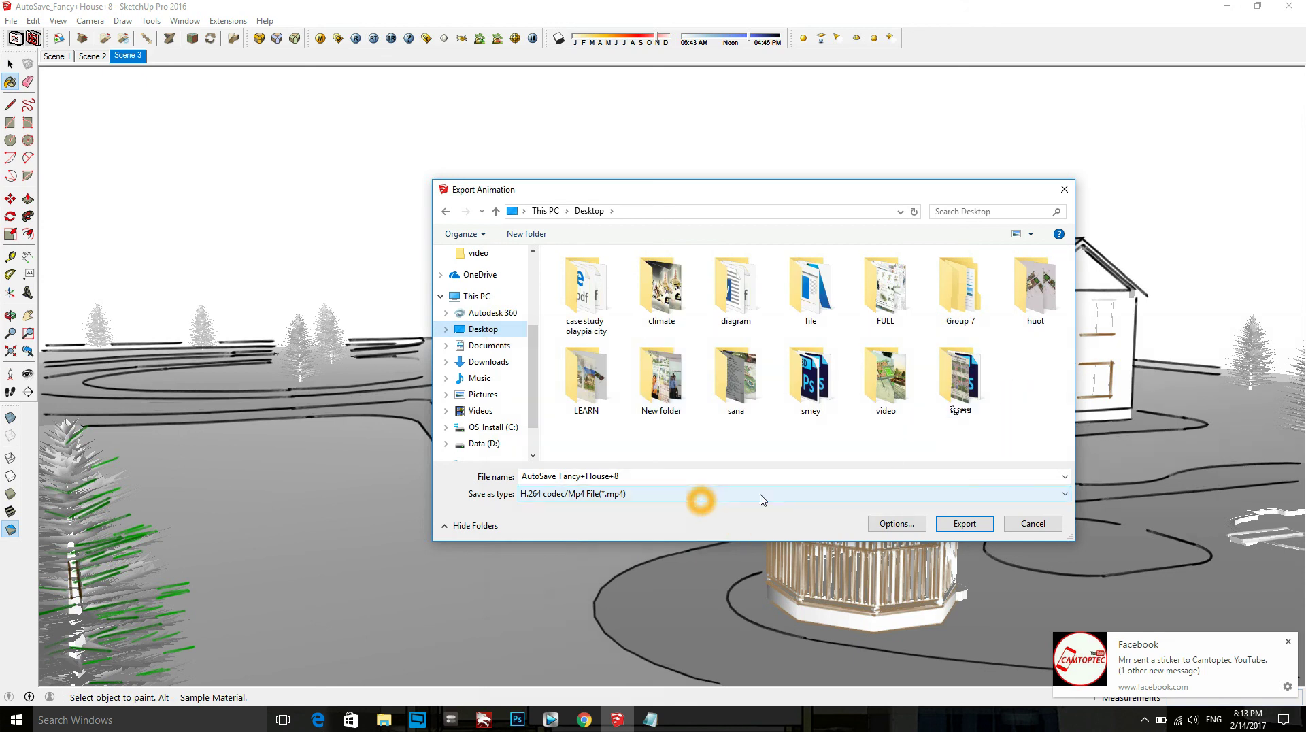
Step: Name the file 'test', export the animation, and minimize SketchUp
left_click(816, 477)
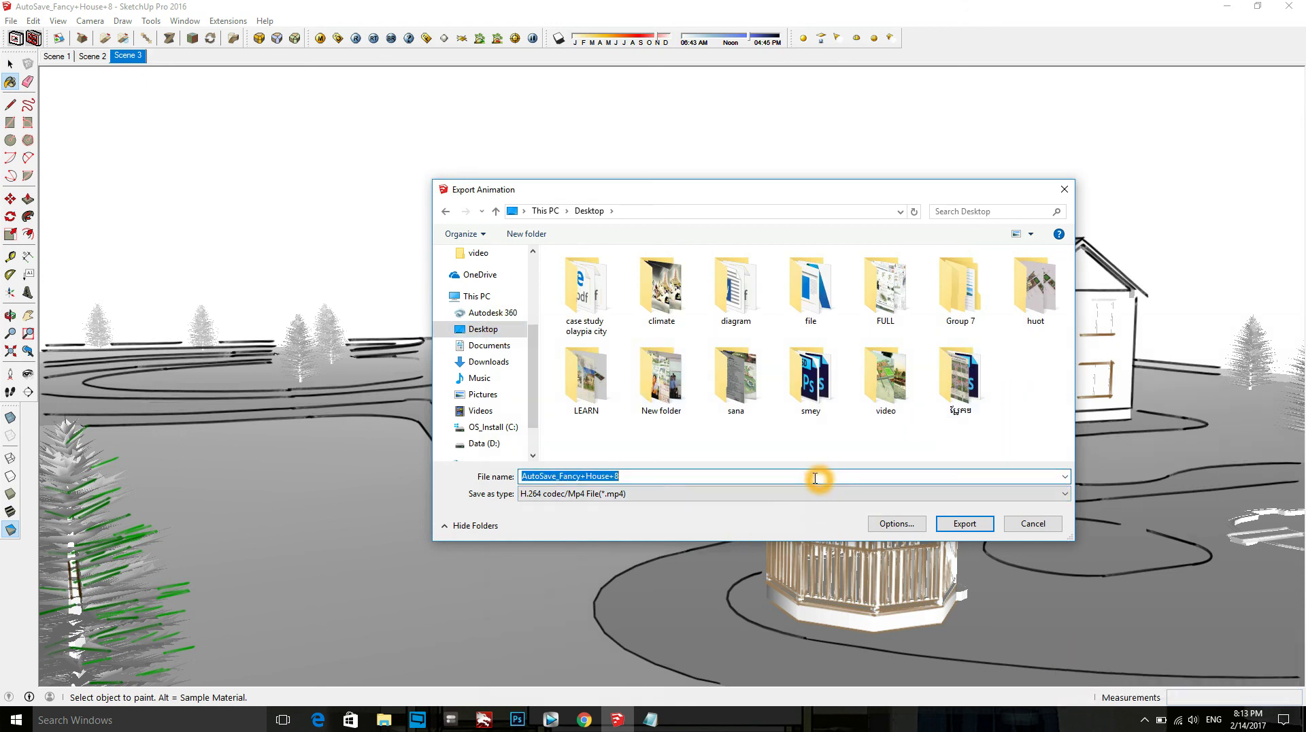
type("test")
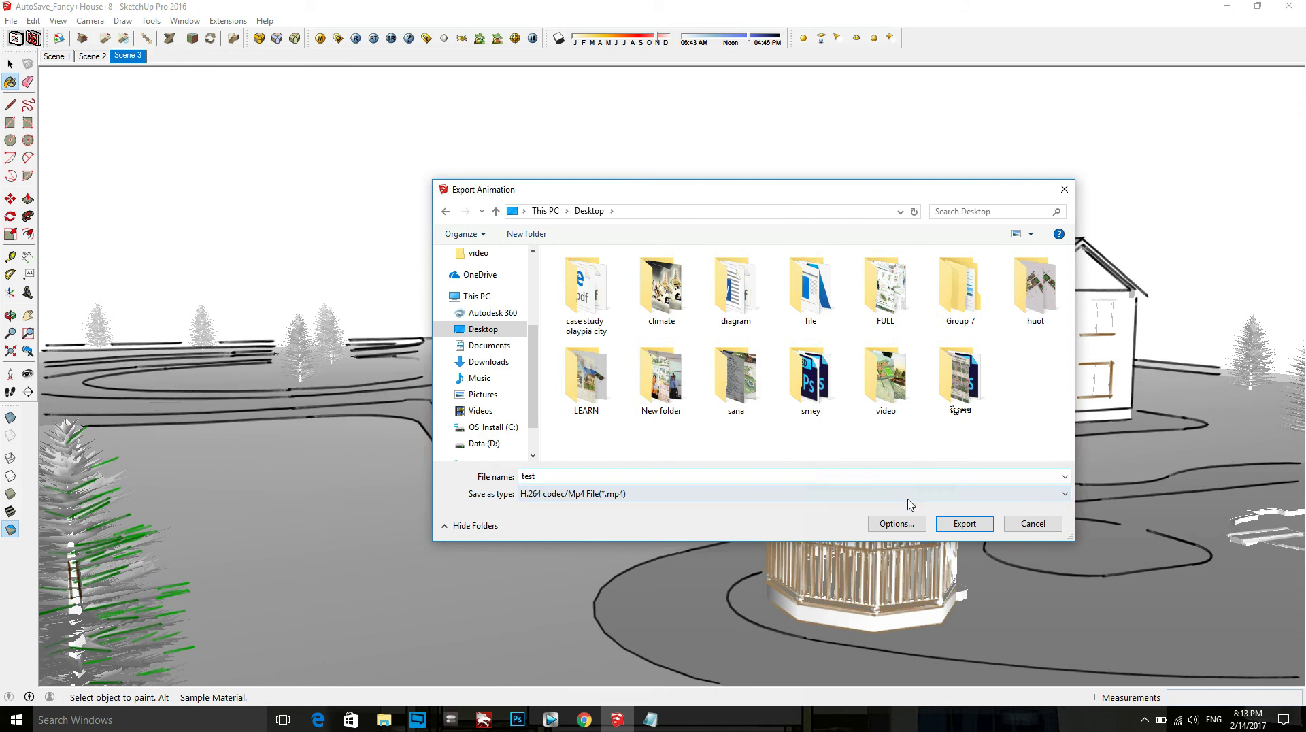
left_click(962, 522)
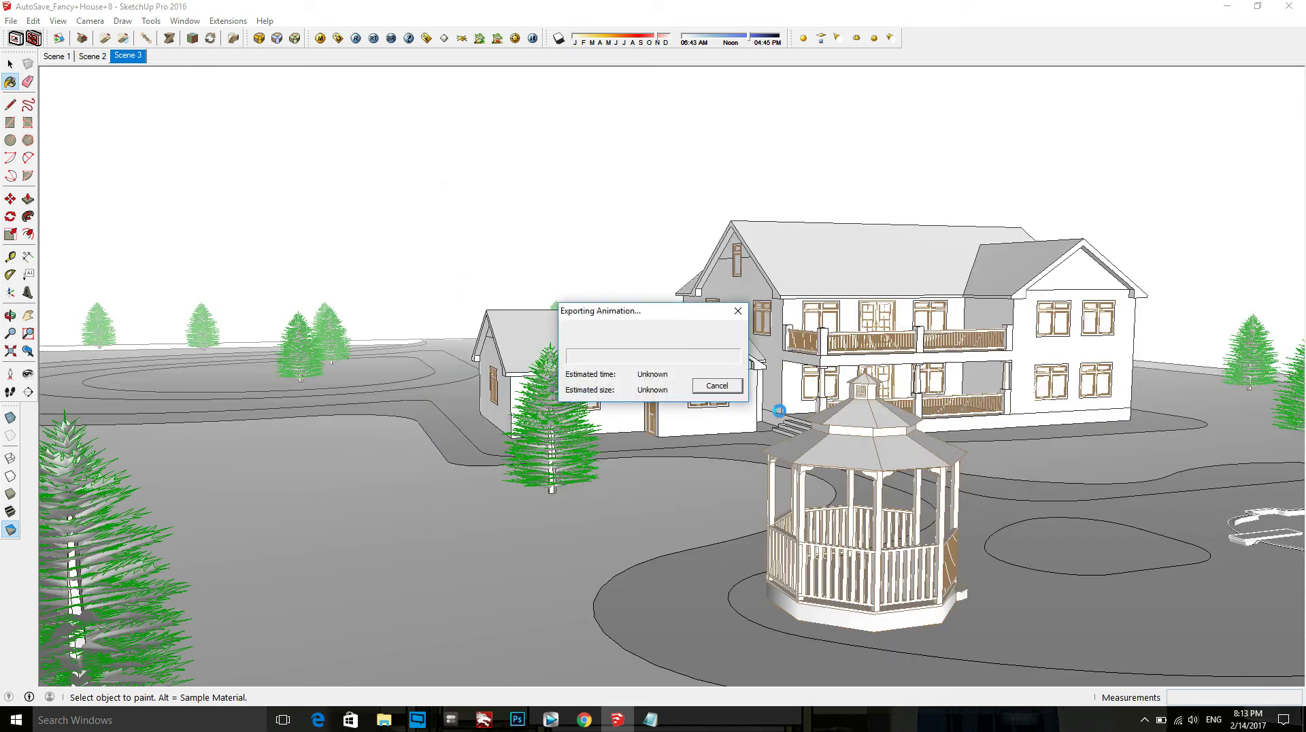
left_click(653, 366)
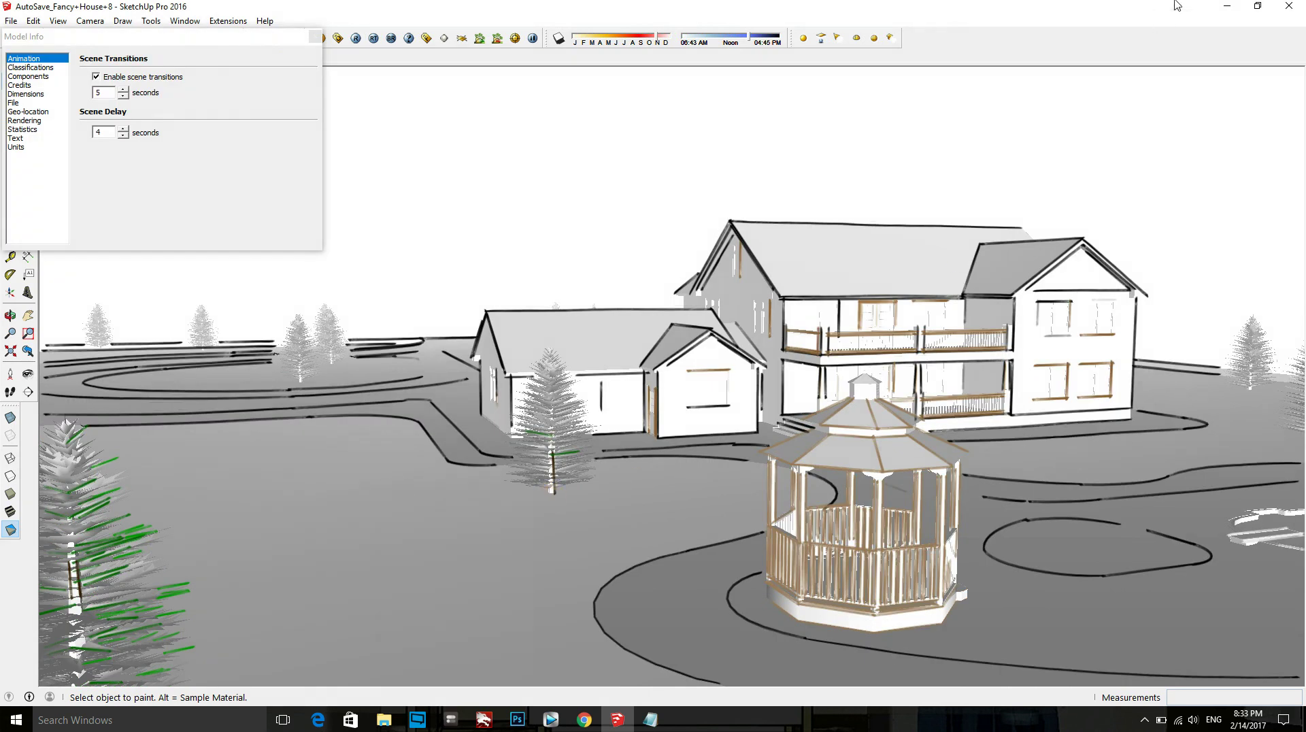
left_click(1215, 5)
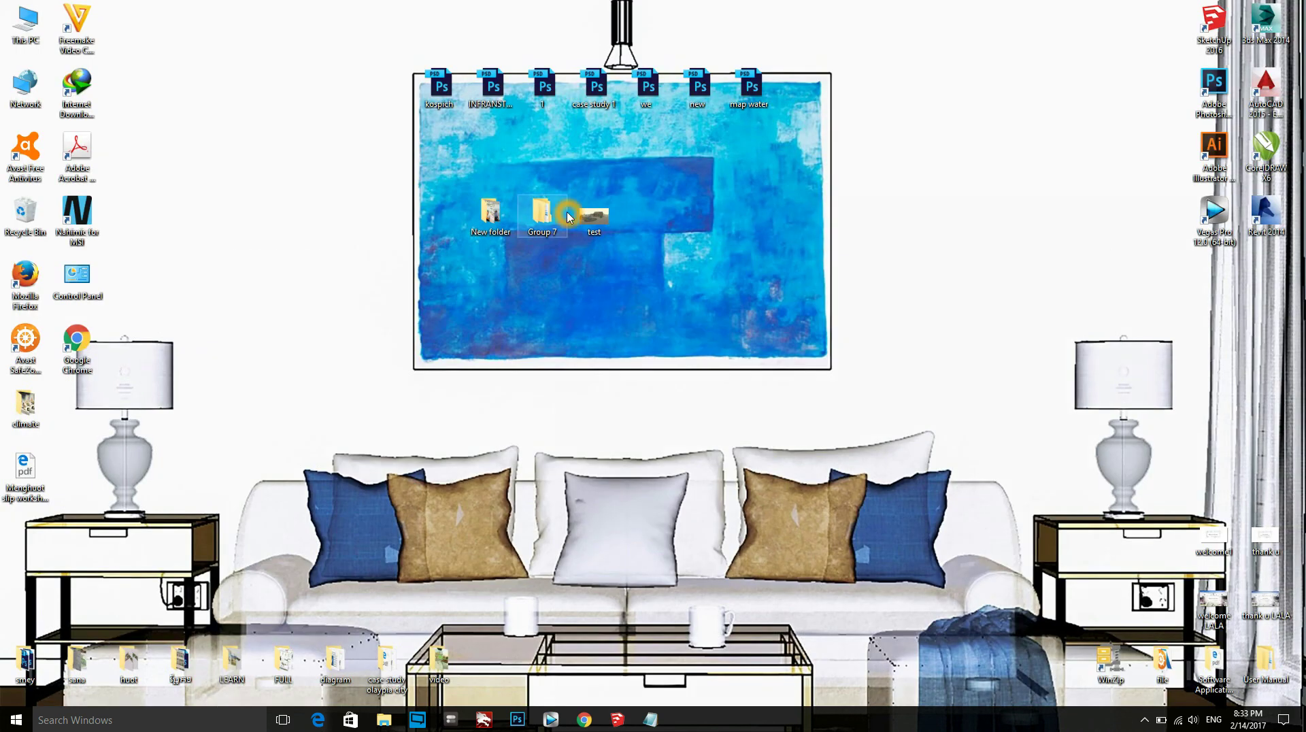
Step: Play the exported 'test' video from the desktop in Movies & TV
double_click(596, 216)
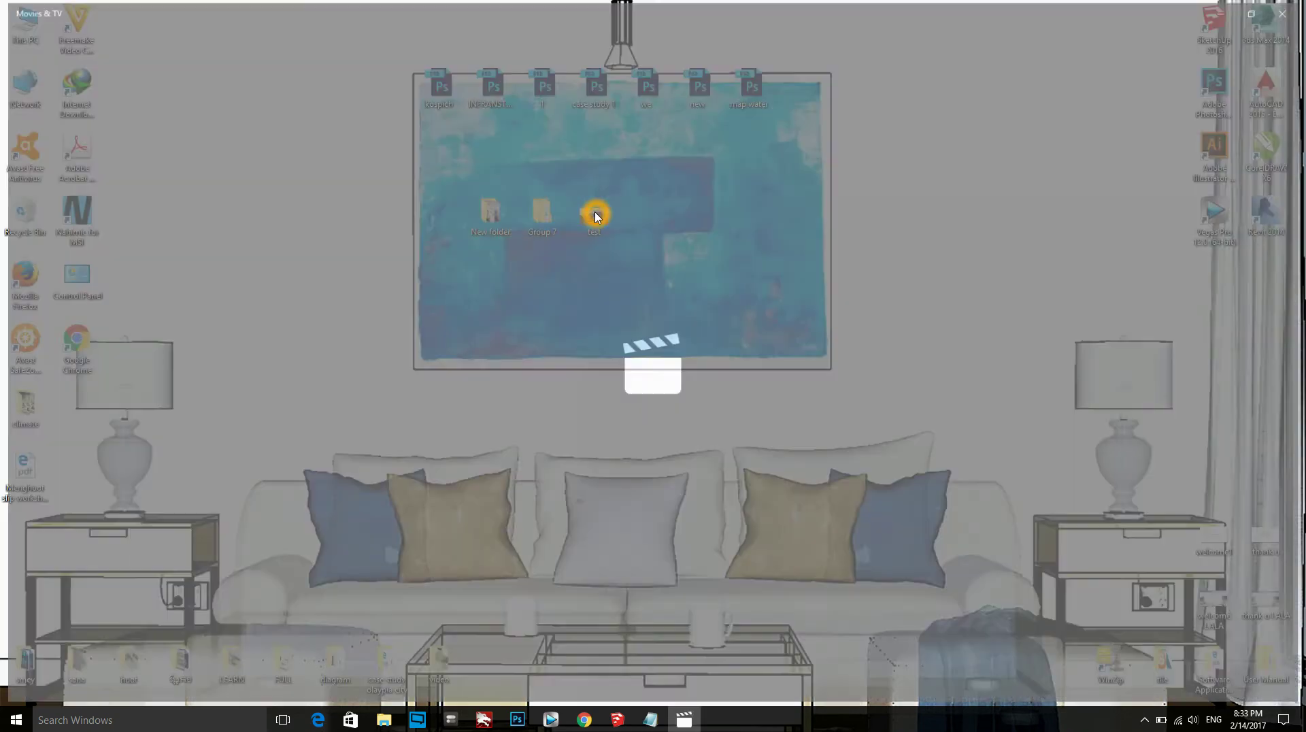